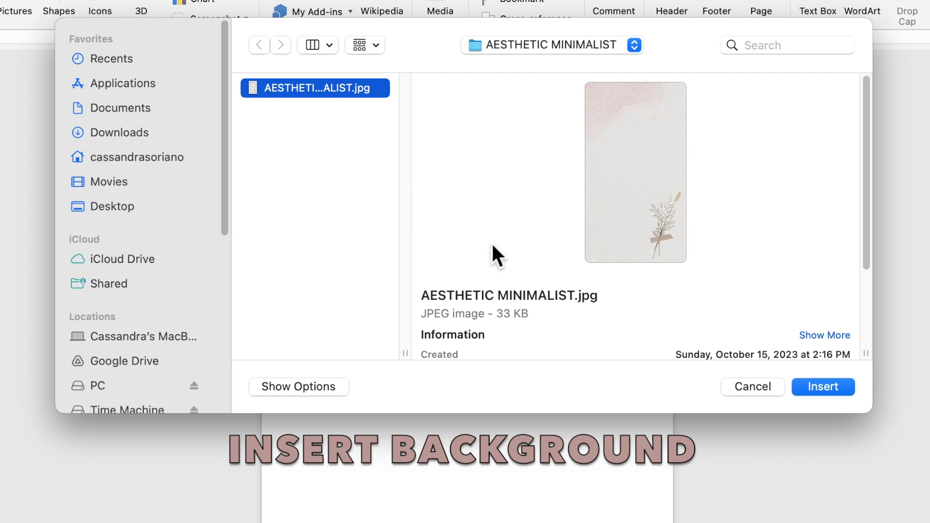
Insert the AESTHETIC MINIMALIST.jpg floral paper image into the blank document.
{"action": "left_click", "coordinate": [815, 386]}
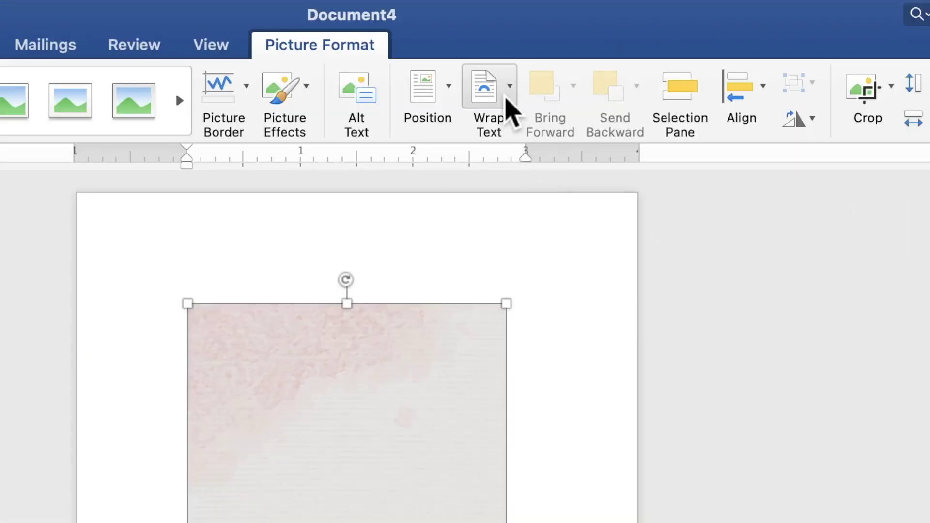
Set the floral picture Behind Text and enlarge it to 5" by 8.87" to cover the page.
{"action": "left_click", "coordinate": [506, 102]}
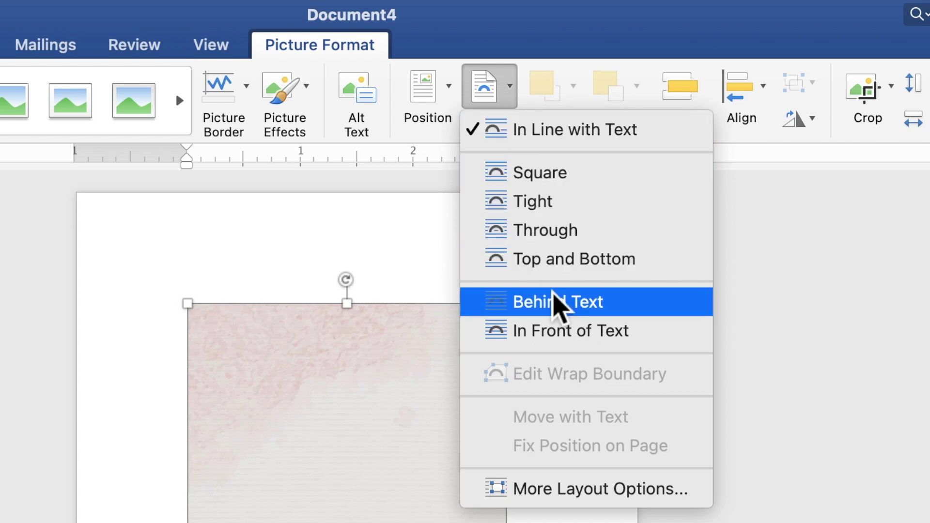
{"action": "left_click", "coordinate": [557, 303]}
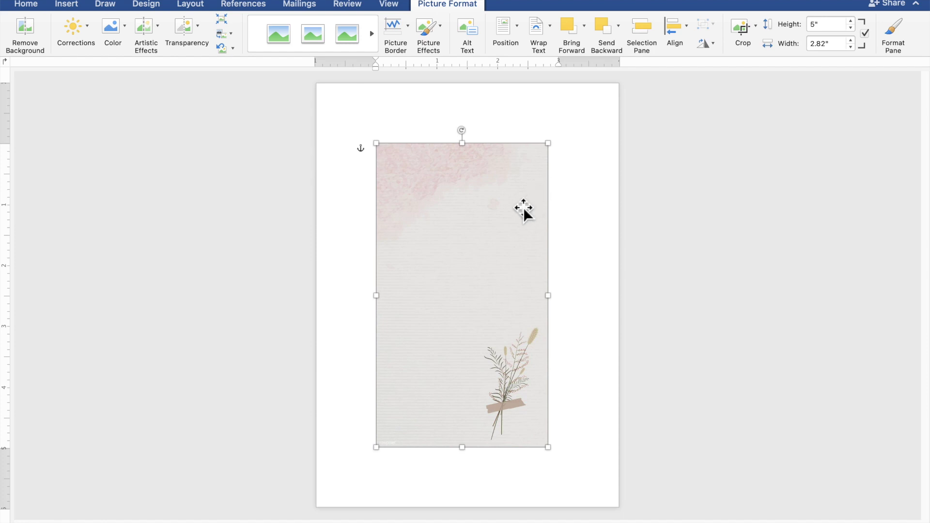
{"action": "left_click_drag", "start_coordinate": [509, 217], "coordinate": [580, 278]}
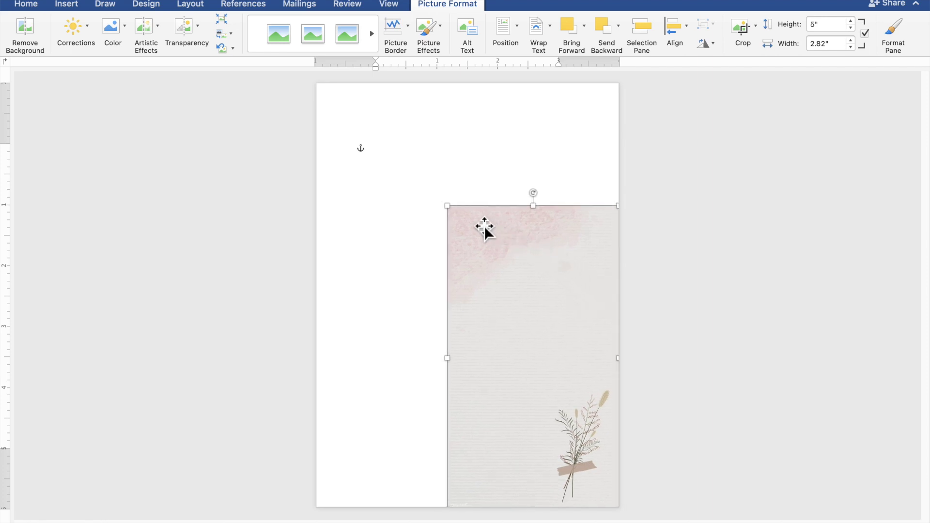
{"action": "left_click_drag", "start_coordinate": [454, 213], "coordinate": [365, 153]}
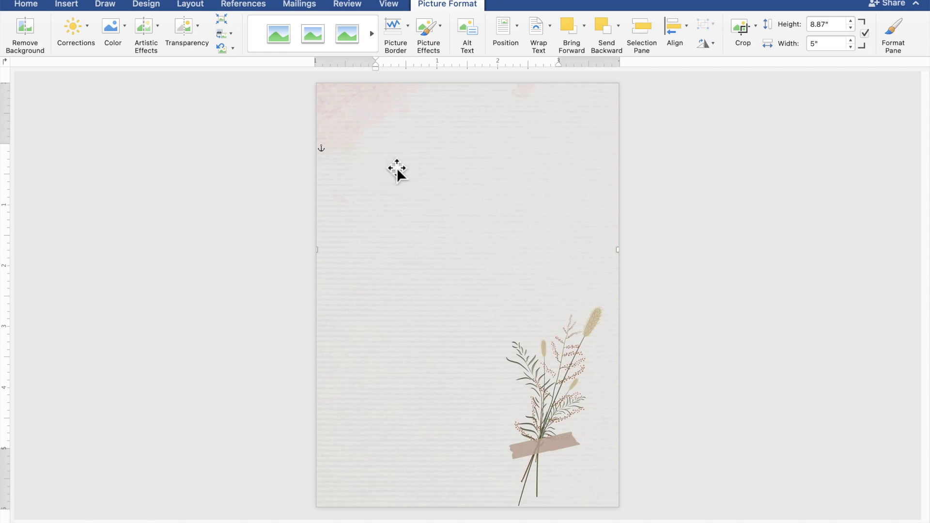
Draw a 3.67" by 4.77" blue rectangle from the page's top-left corner.
{"action": "left_click", "coordinate": [766, 248]}
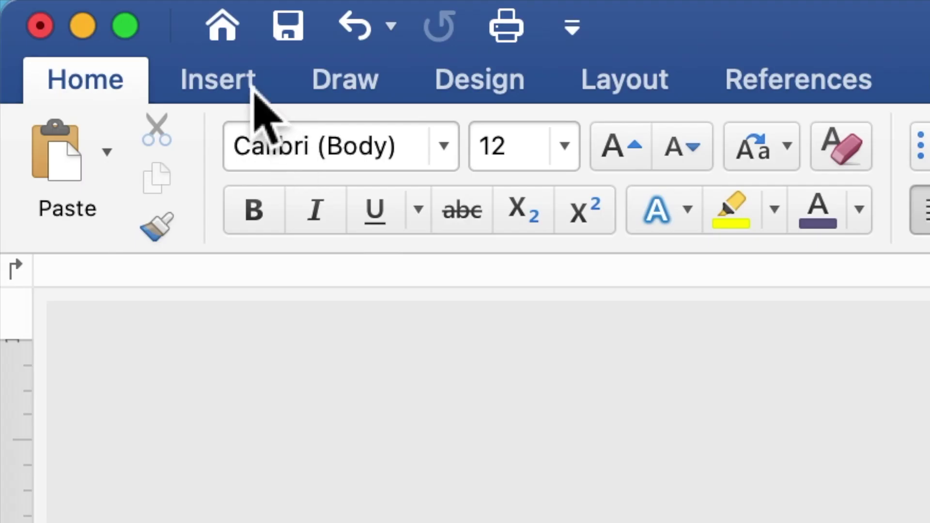
{"action": "left_click", "coordinate": [254, 90]}
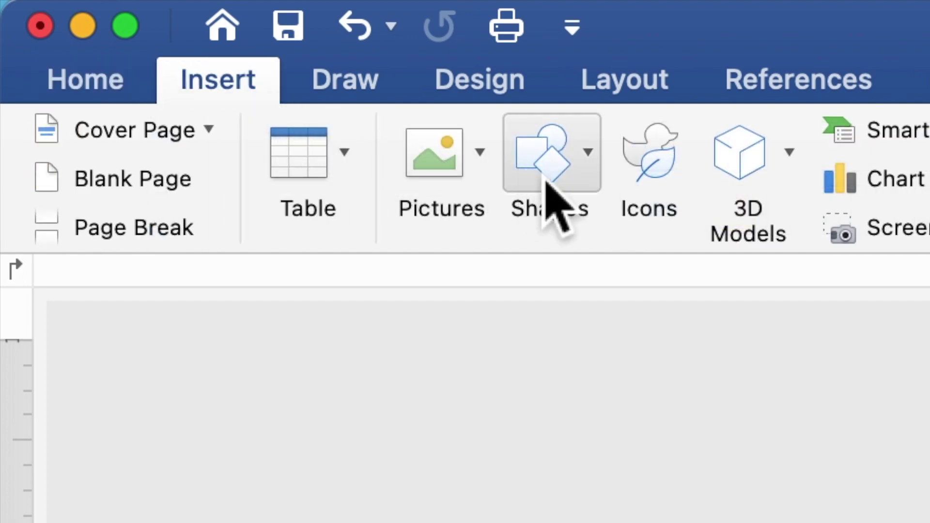
{"action": "left_click", "coordinate": [565, 181]}
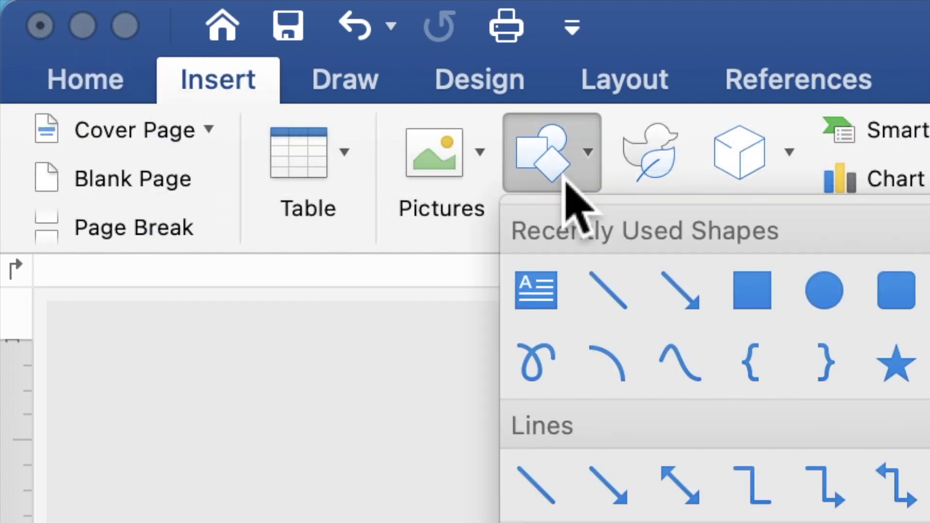
{"action": "left_click", "coordinate": [751, 291]}
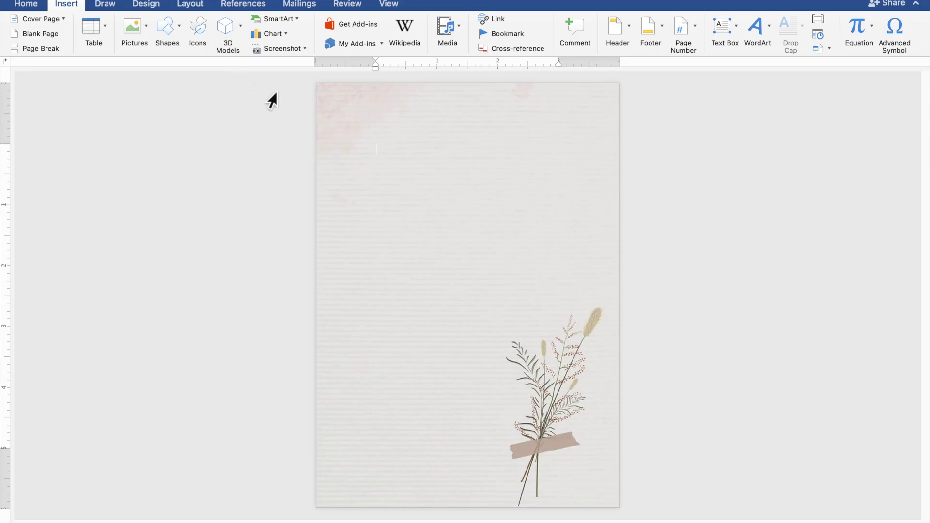
{"action": "mouse_move", "coordinate": [323, 104]}
{"action": "left_mouse_down"}
{"action": "mouse_move", "coordinate": [442, 338]}
{"action": "mouse_move", "coordinate": [554, 400]}
{"action": "left_mouse_up"}
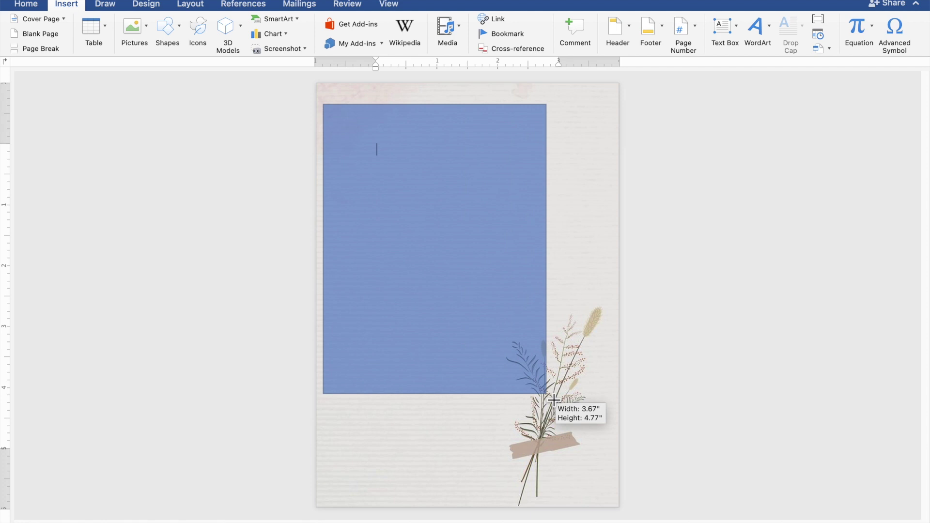
{"action": "left_click_drag", "start_coordinate": [554, 400], "coordinate": [553, 400]}
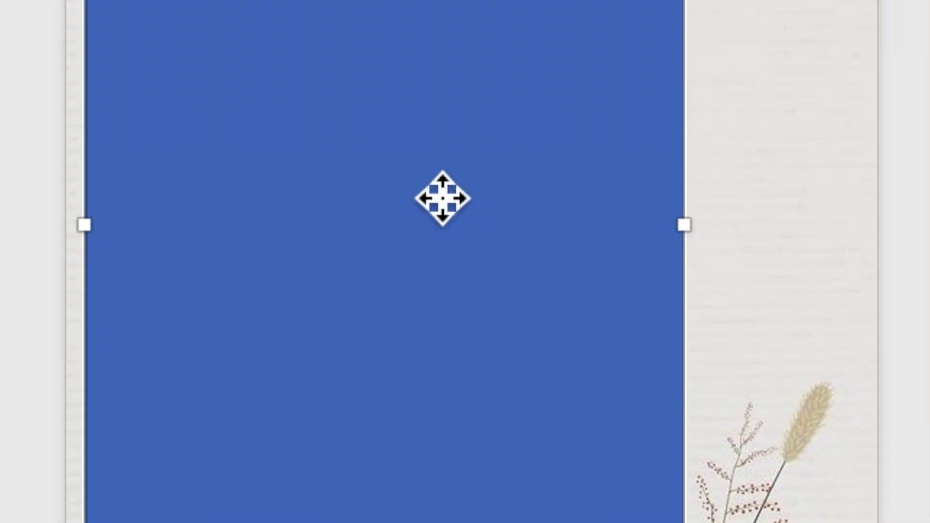
Add a text area to the blue rectangle and zoom in on it.
{"action": "right_click", "coordinate": [432, 179]}
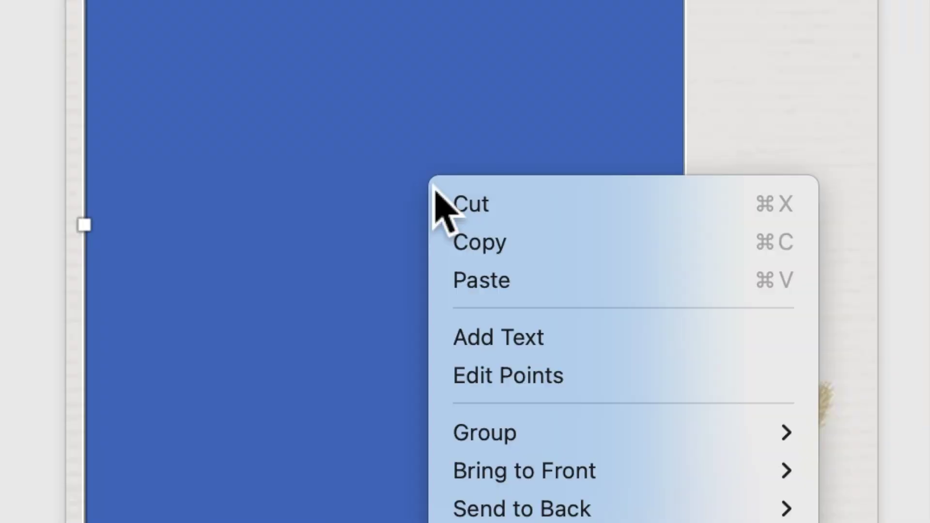
{"action": "left_click", "coordinate": [487, 340]}
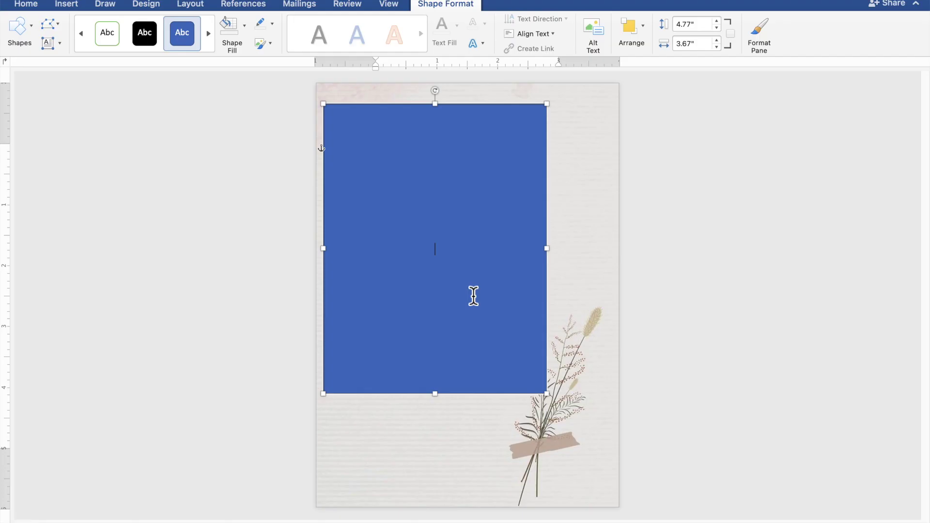
{"action": "scroll", "coordinate": [474, 296], "scroll_direction": "up", "scroll_amount": 5}
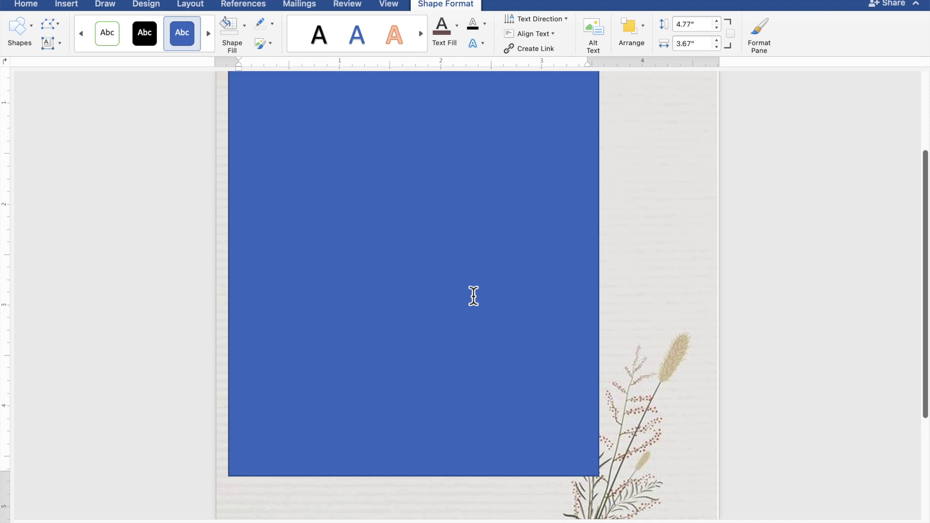
{"action": "scroll", "coordinate": [473, 296], "scroll_direction": "up", "scroll_amount": 2}
{"action": "scroll", "coordinate": [474, 296], "scroll_direction": "up", "scroll_amount": 1}
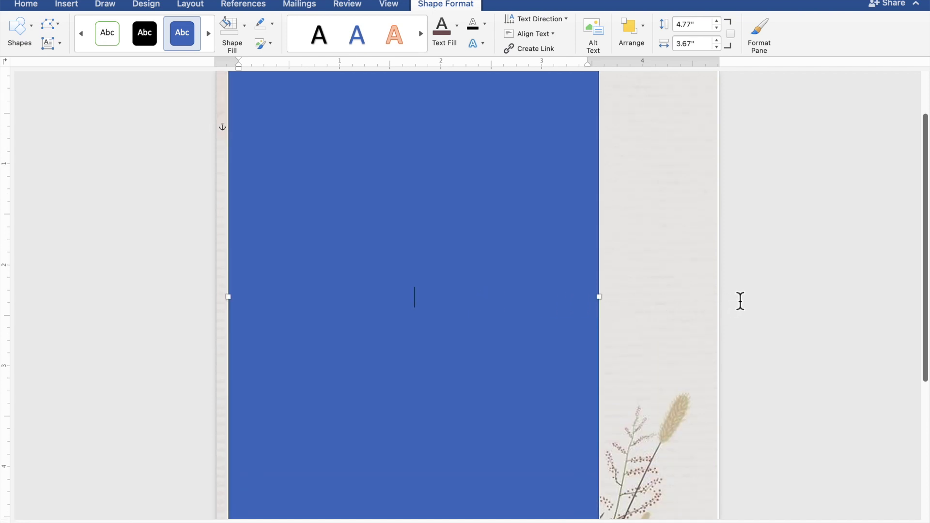
Type TOGETHER WITH THEIR FAMILIES, then the groom's name after a blank line.
{"action": "type", "text": "TOGETHE"}
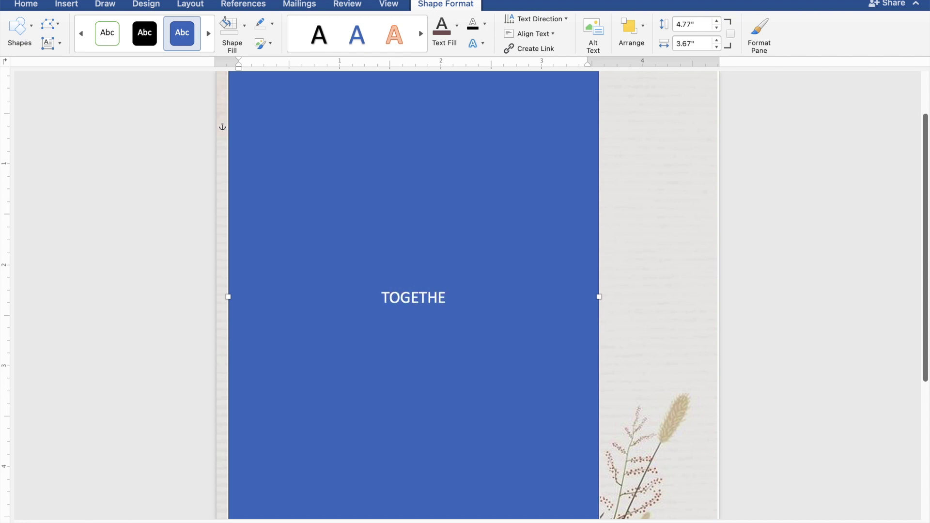
{"action": "type", "text": "R W"}
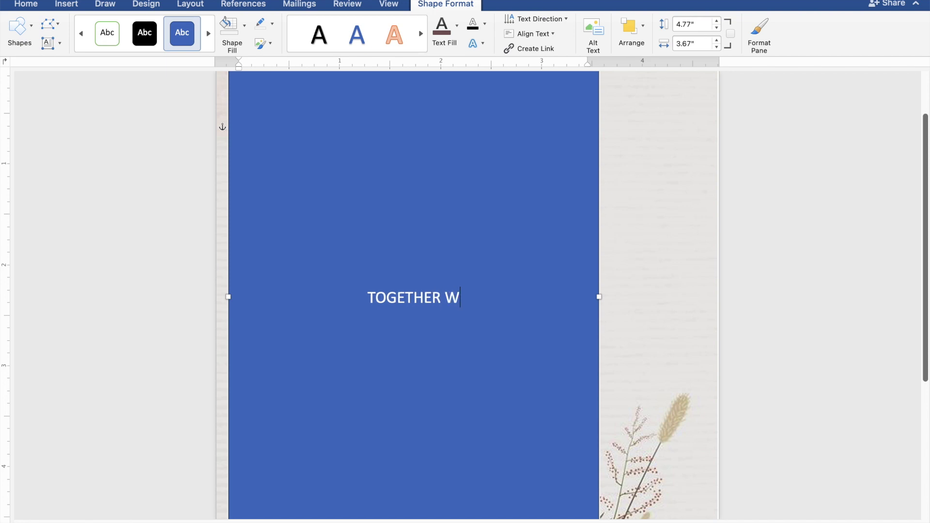
{"action": "type", "text": "ITH "}
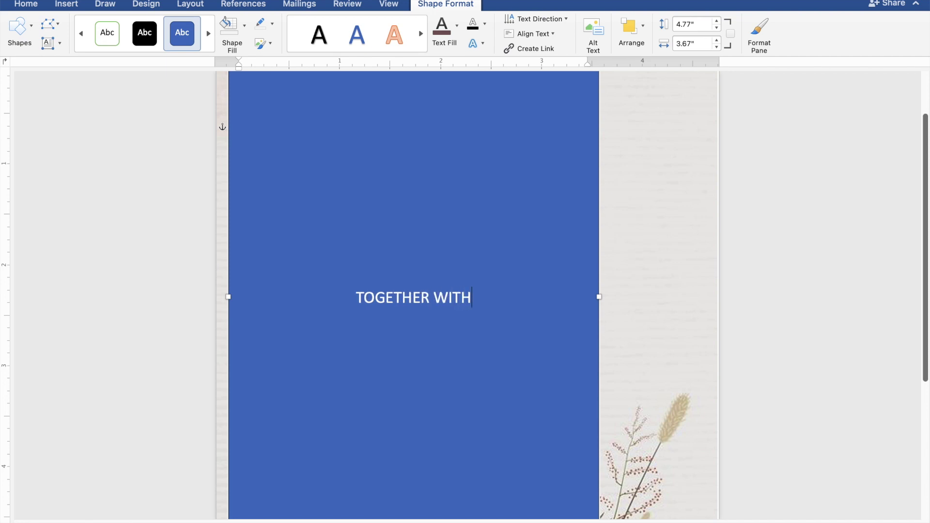
{"action": "type", "text": "TH"}
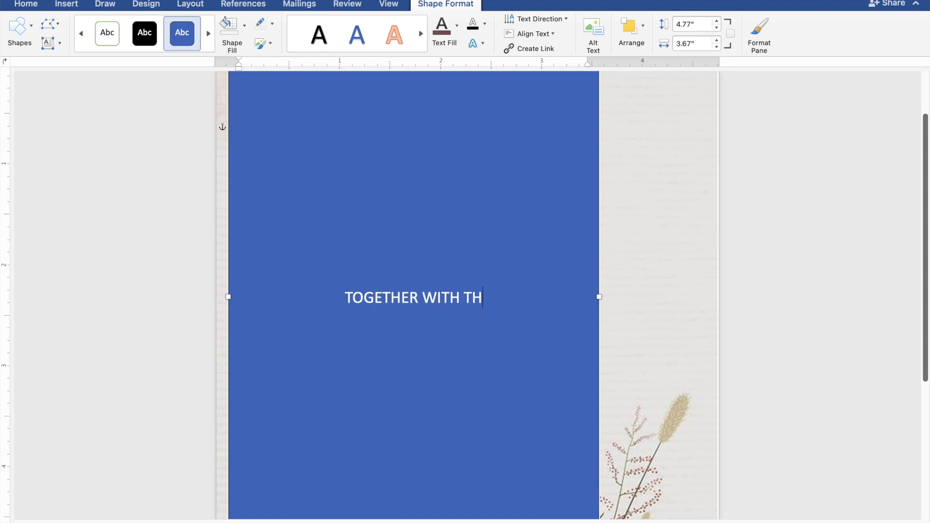
{"action": "type", "text": "EIR FAMILIES"}
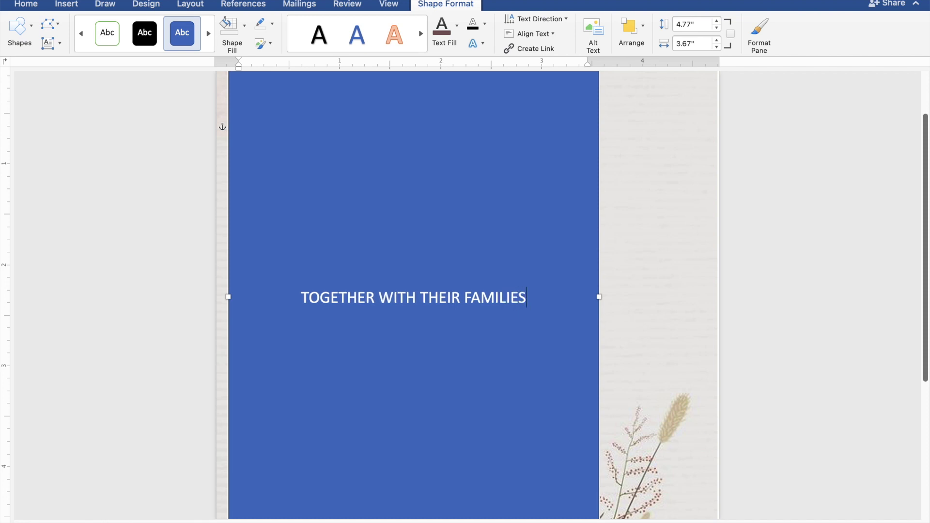
{"action": "key", "text": "Return"}
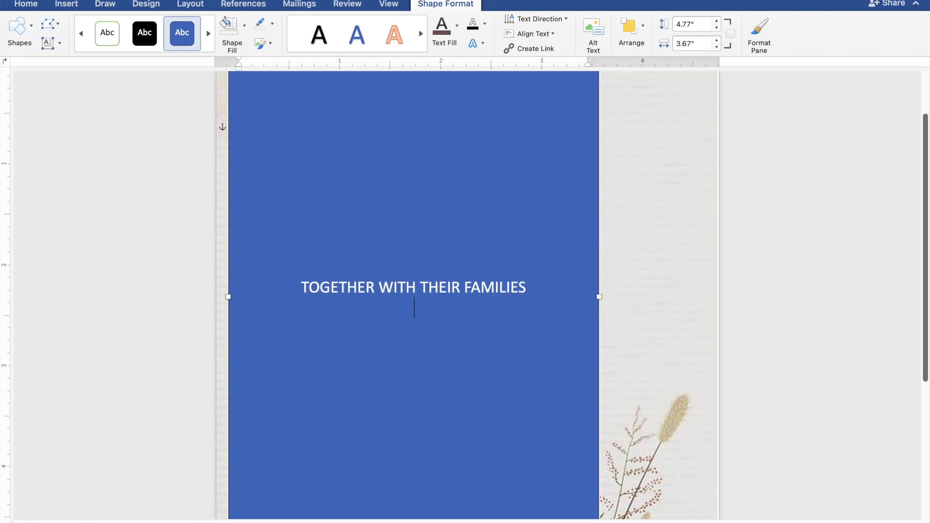
{"action": "key", "text": "Return"}
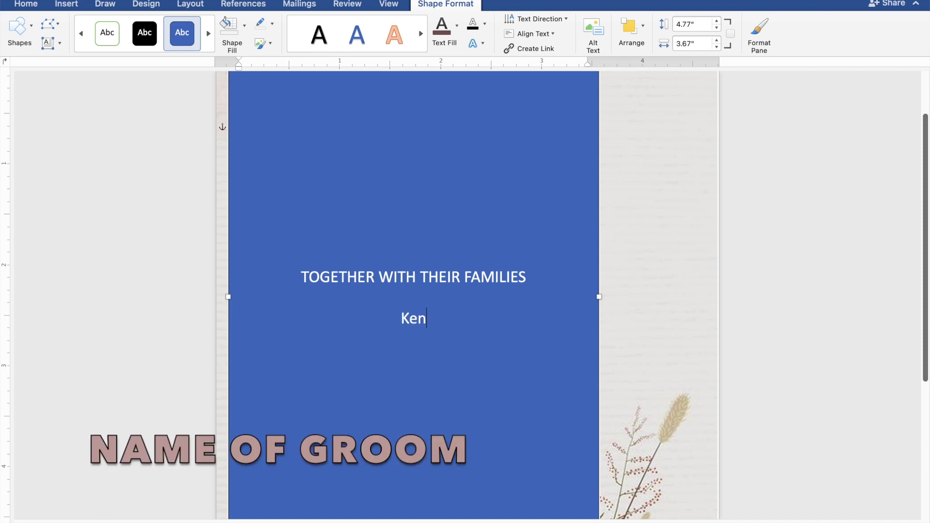
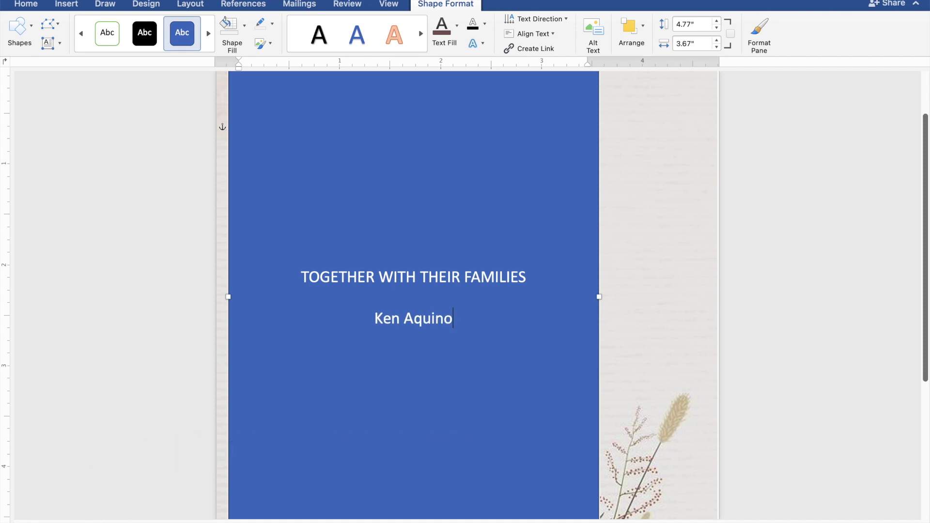
Add AND and the bride's name below the groom's name, then a blank line.
{"action": "key", "text": "Return"}
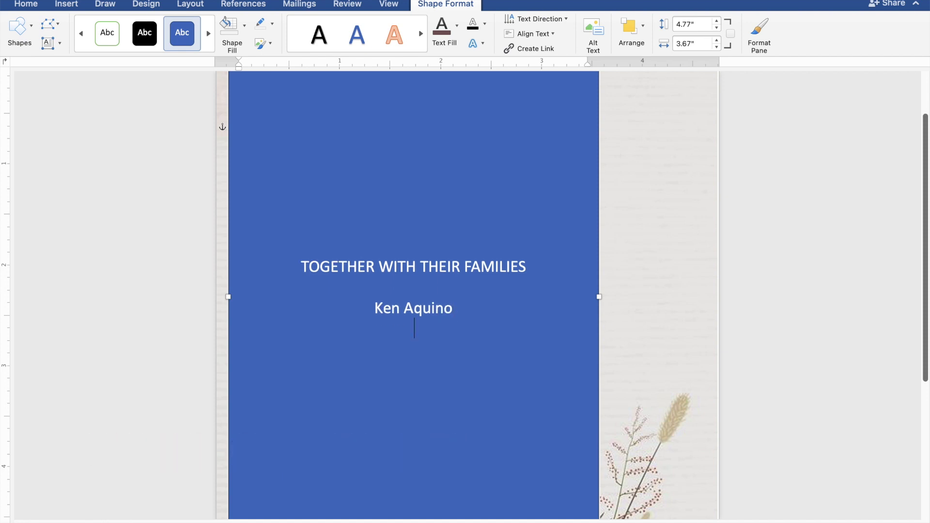
{"action": "type", "text": "AND"}
{"action": "key", "text": "Return"}
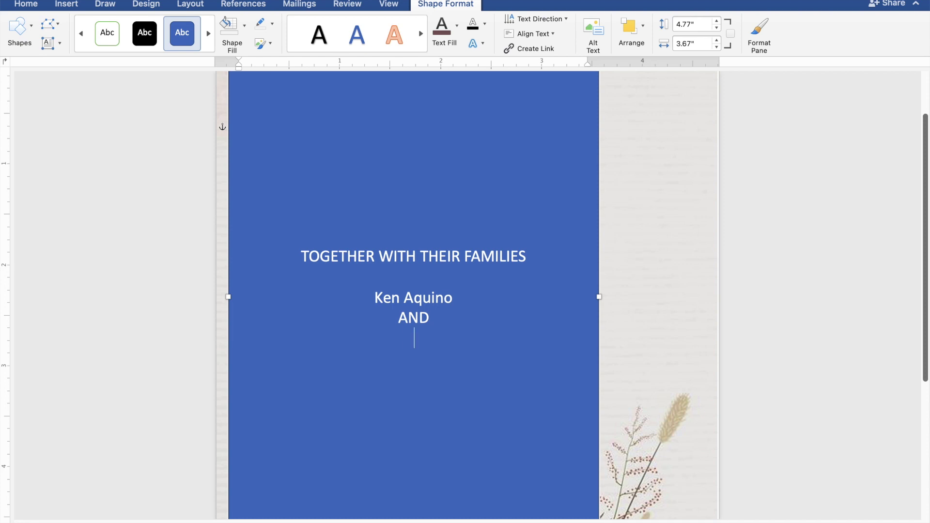
{"action": "key", "text": "Return"}
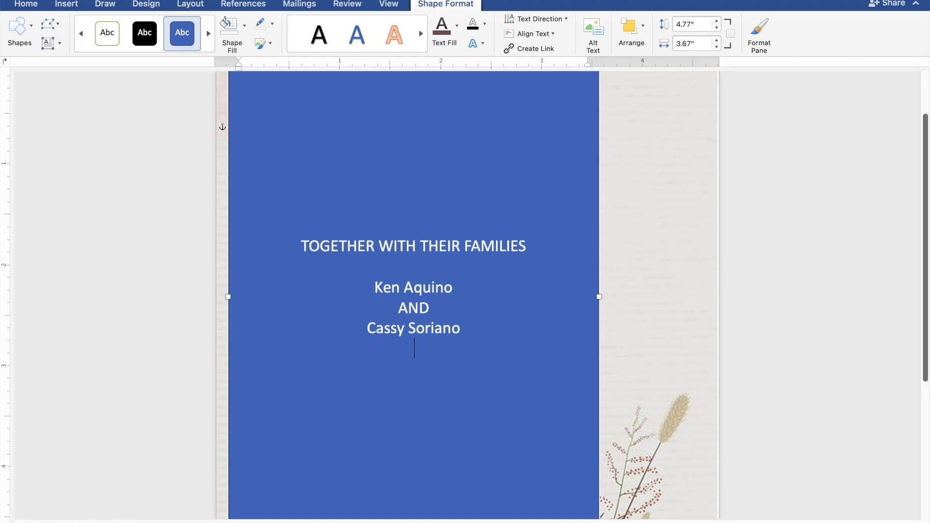
{"action": "key", "text": "Return"}
Type REQUEST THE PLEASURE OF YOUR PRESENCE and AS THEY JOYFULLY UNITE IN MARRIAGE.
{"action": "type", "text": "REQ"}
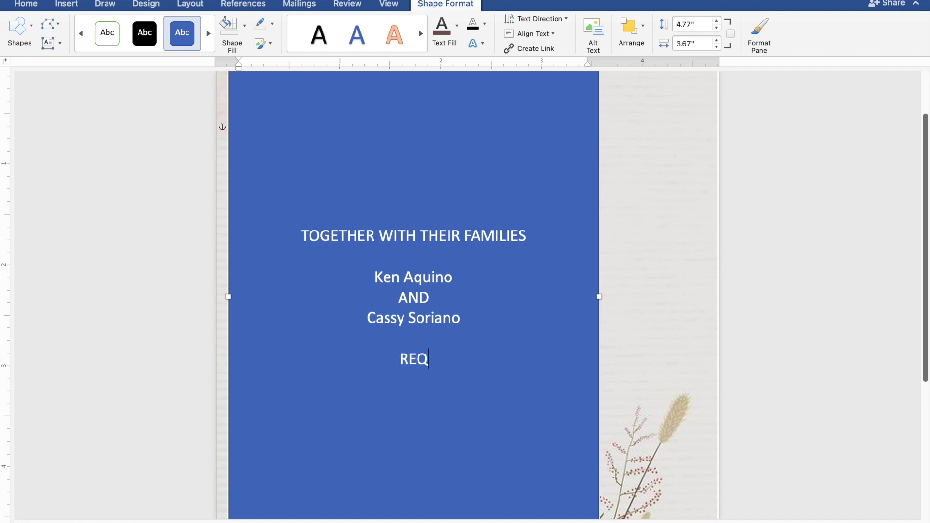
{"action": "type", "text": "UES"}
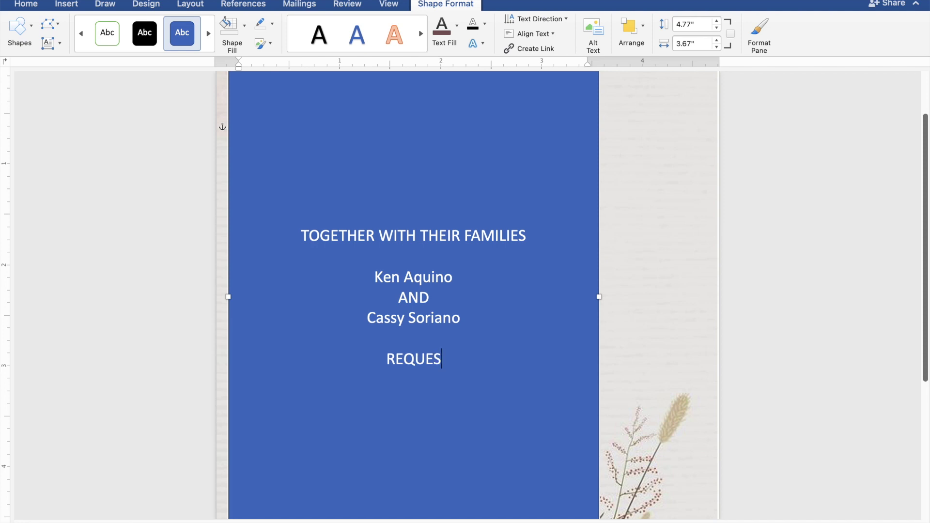
{"action": "type", "text": "T THE"}
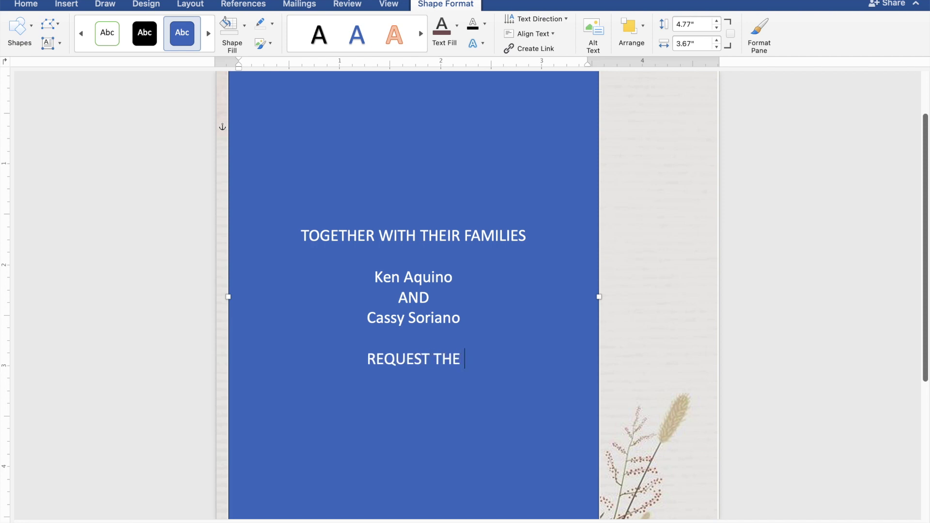
{"action": "type", "text": " PLEASU"}
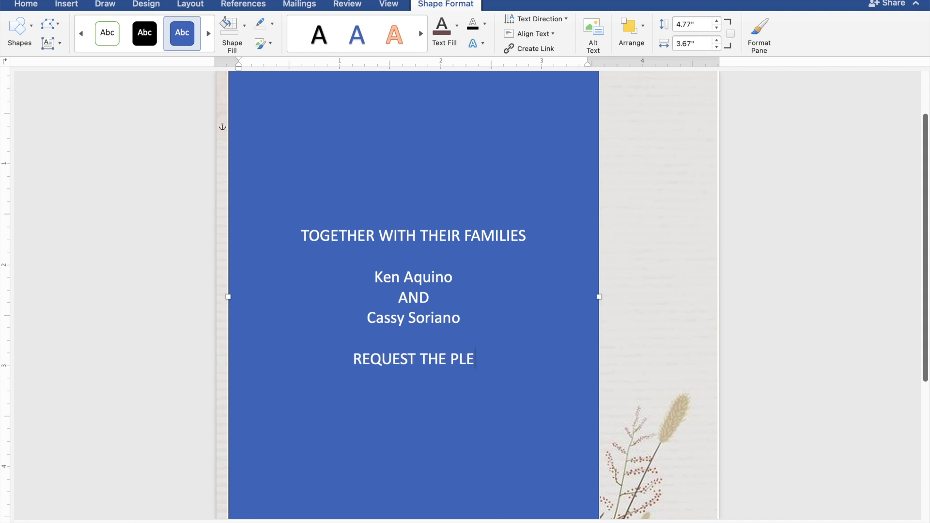
{"action": "type", "text": "RE O"}
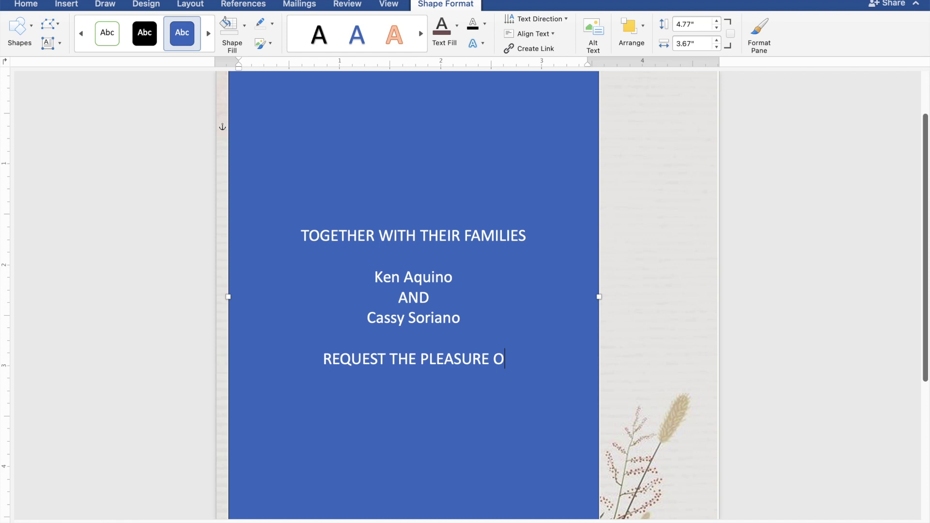
{"action": "type", "text": "F YO"}
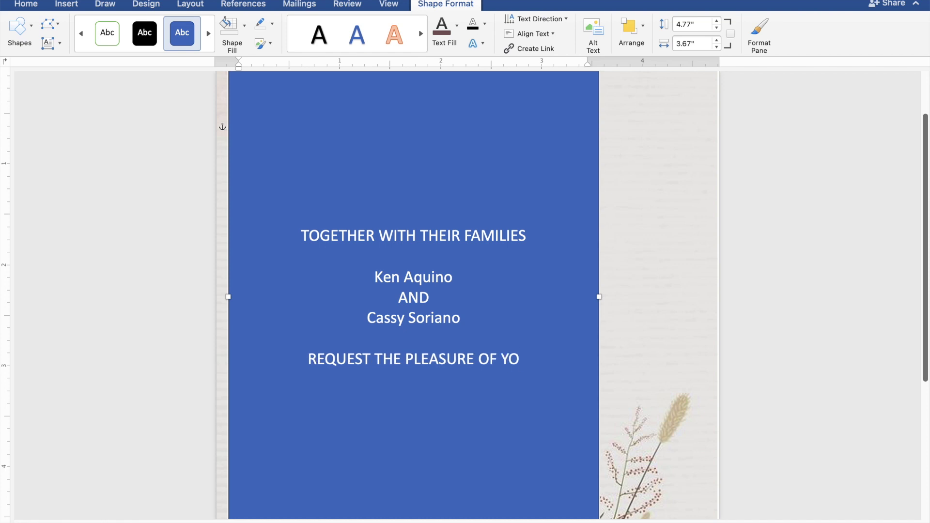
{"action": "type", "text": "UR PRE"}
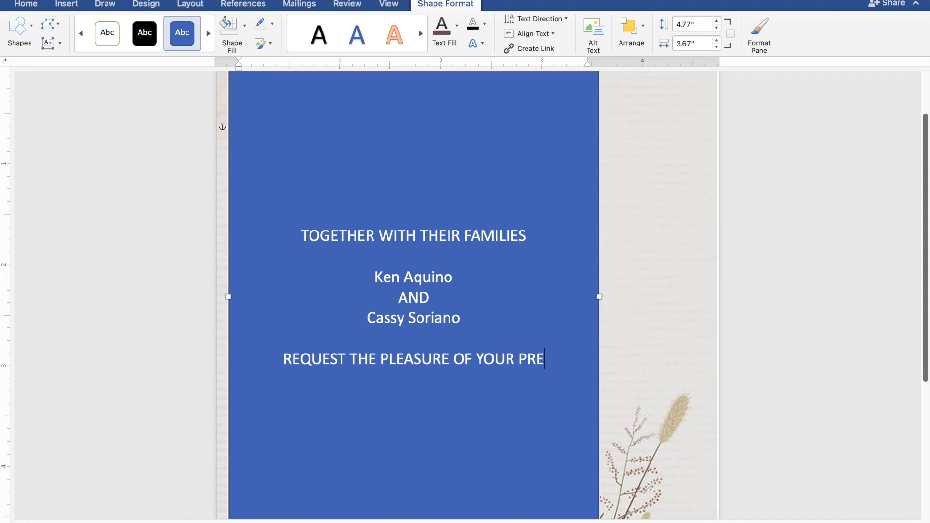
{"action": "type", "text": "S"}
{"action": "type", "text": "ENCE"}
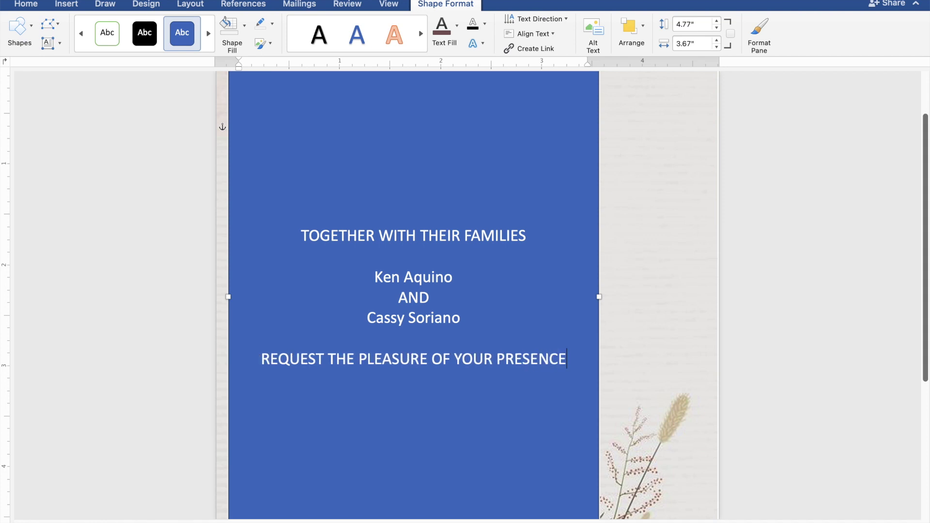
{"action": "key", "text": "Return"}
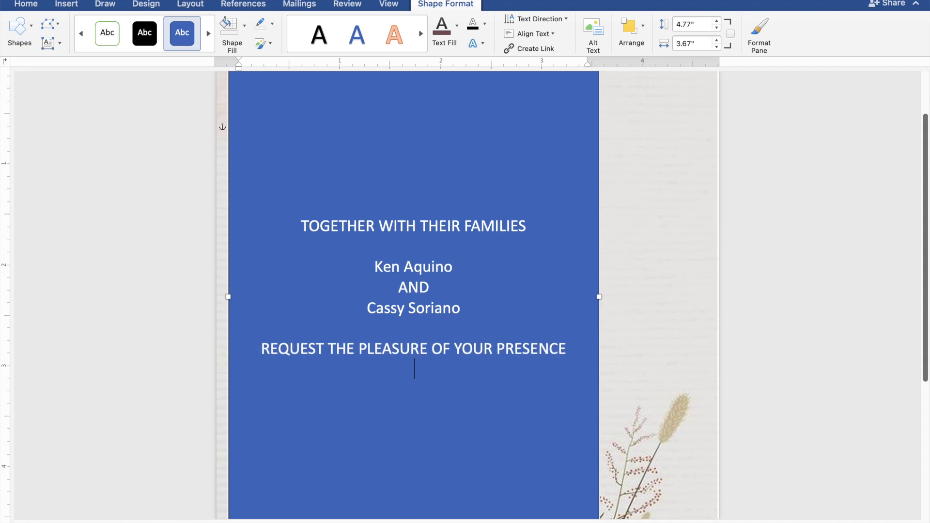
{"action": "type", "text": "AS THEY J"}
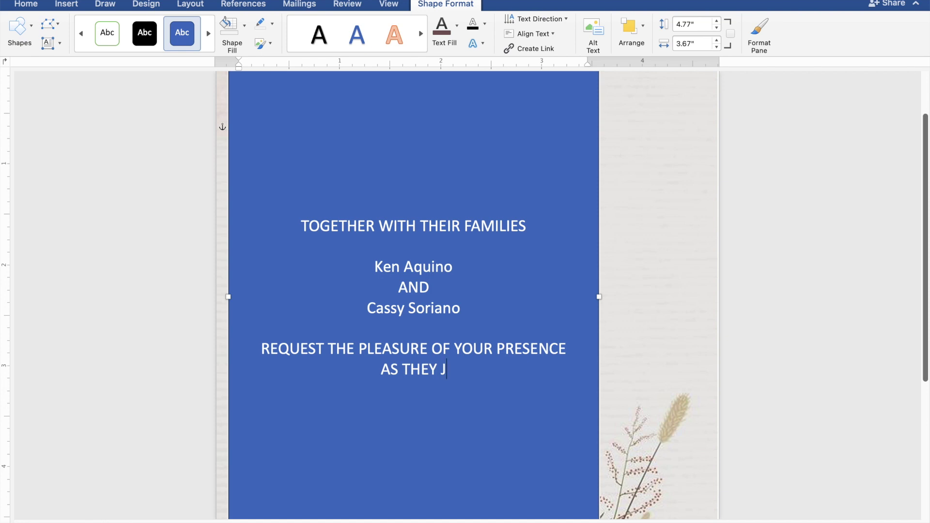
{"action": "type", "text": "OYFULL"}
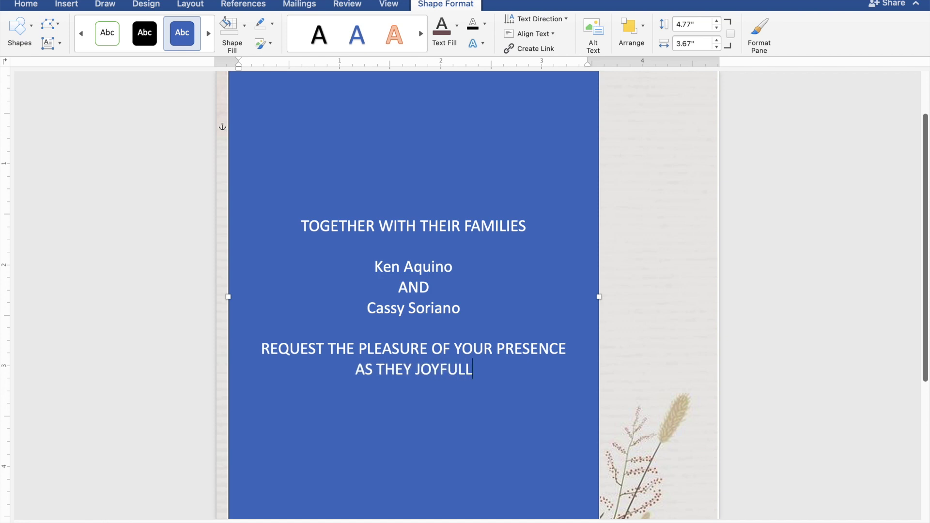
{"action": "type", "text": "Y U"}
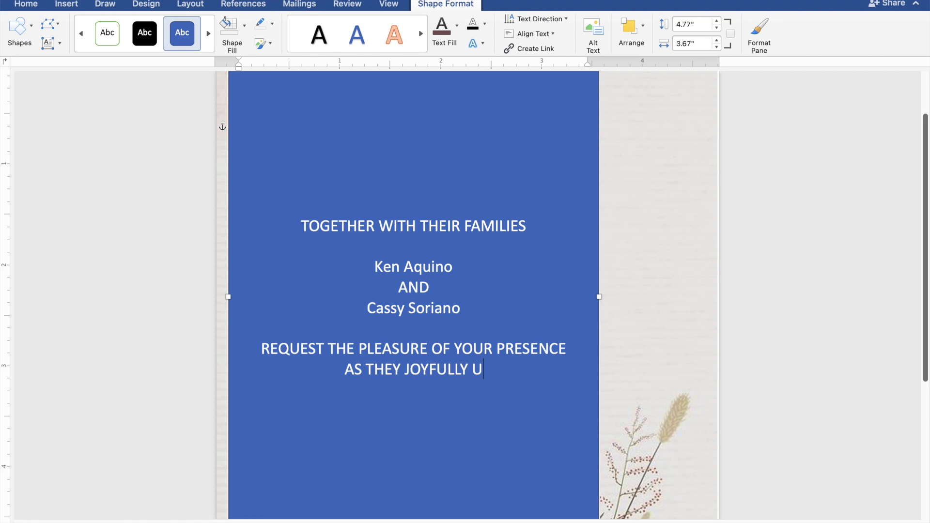
{"action": "type", "text": "NITE"}
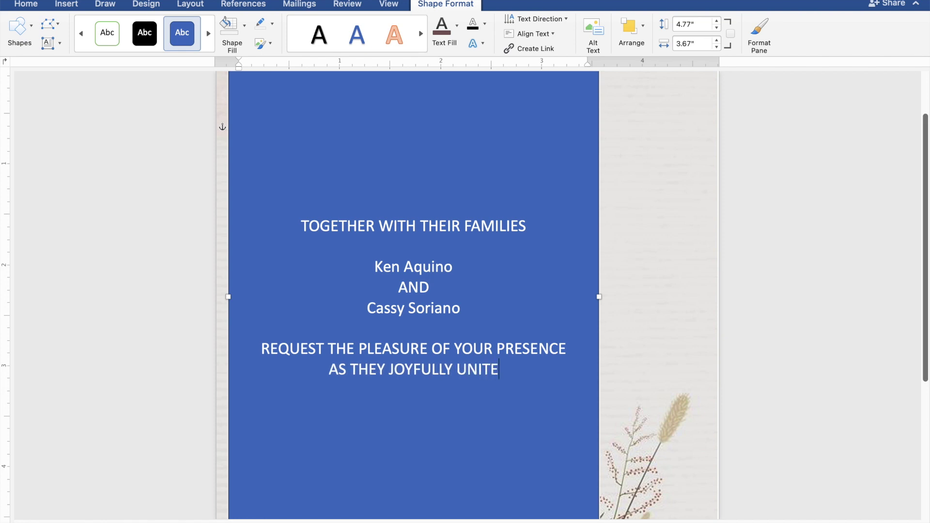
{"action": "type", "text": " IN"}
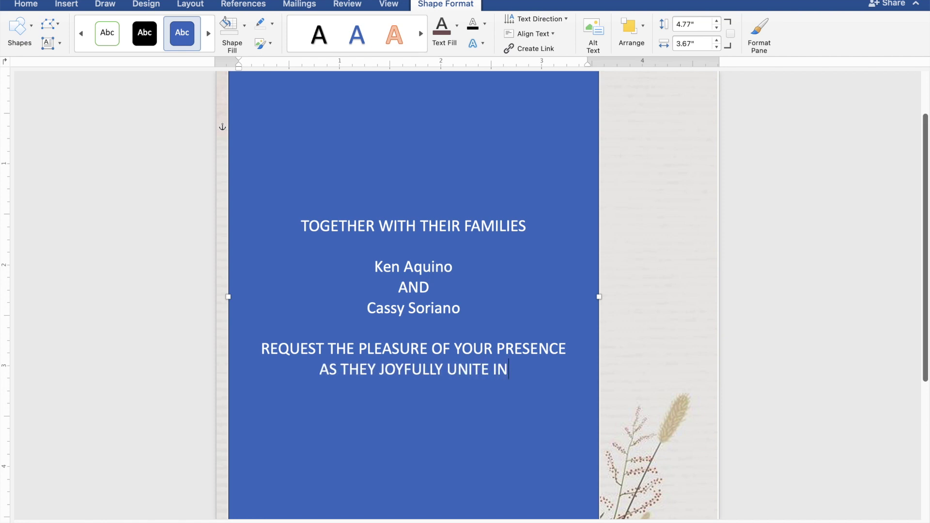
{"action": "type", "text": " MA"}
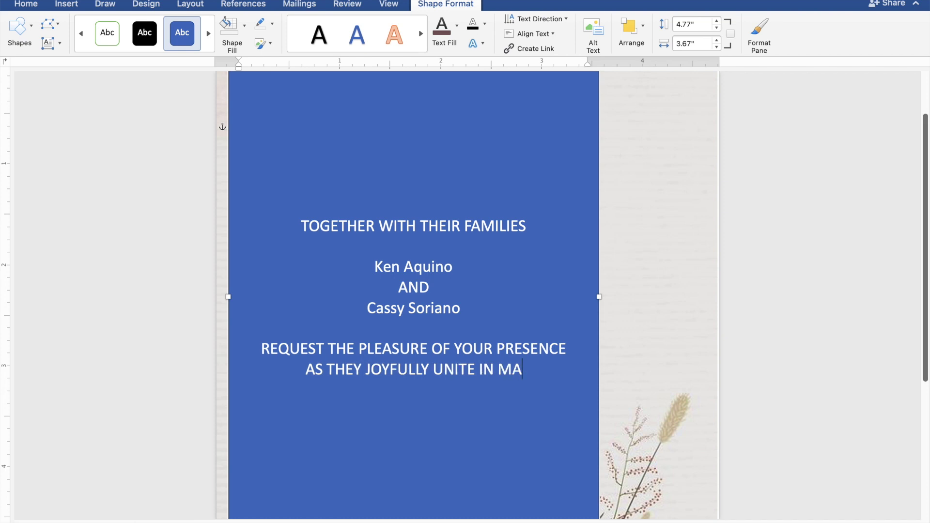
{"action": "type", "text": "RRIAGE"}
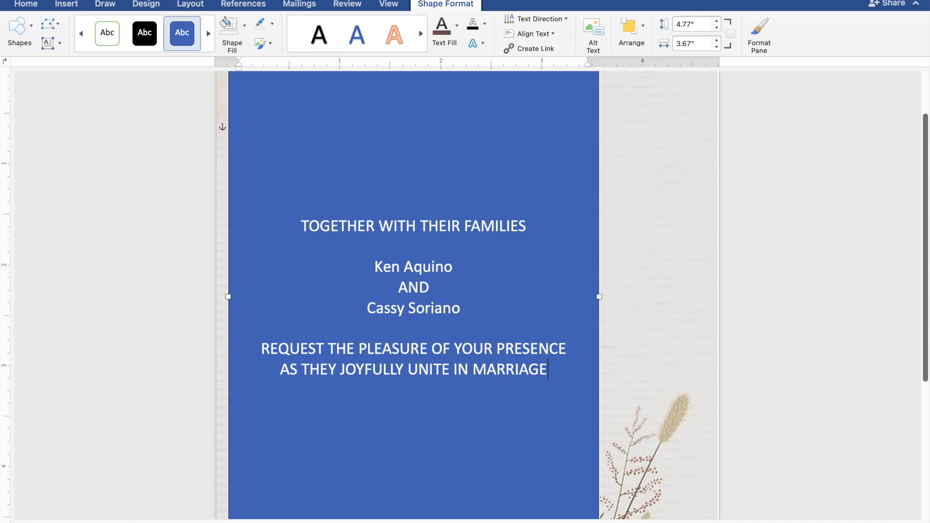
Add the lines SUNDAY, DECEMBER 31, 2023 and 10:00 IN THE MORNING.
{"action": "key", "text": "Return"}
{"action": "key", "text": "Return"}
{"action": "type", "text": "SUN"}
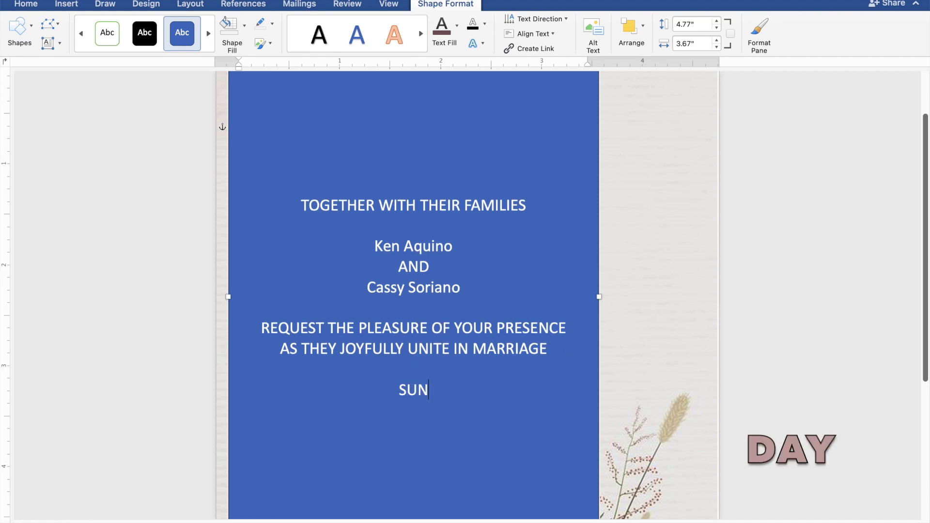
{"action": "type", "text": "DAY"}
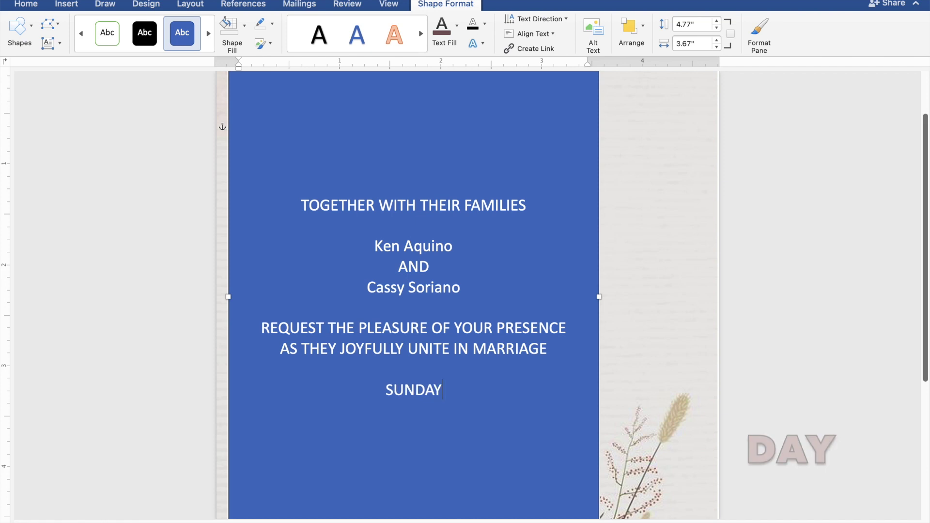
{"action": "key", "text": "Return"}
{"action": "type", "text": "DECEM"}
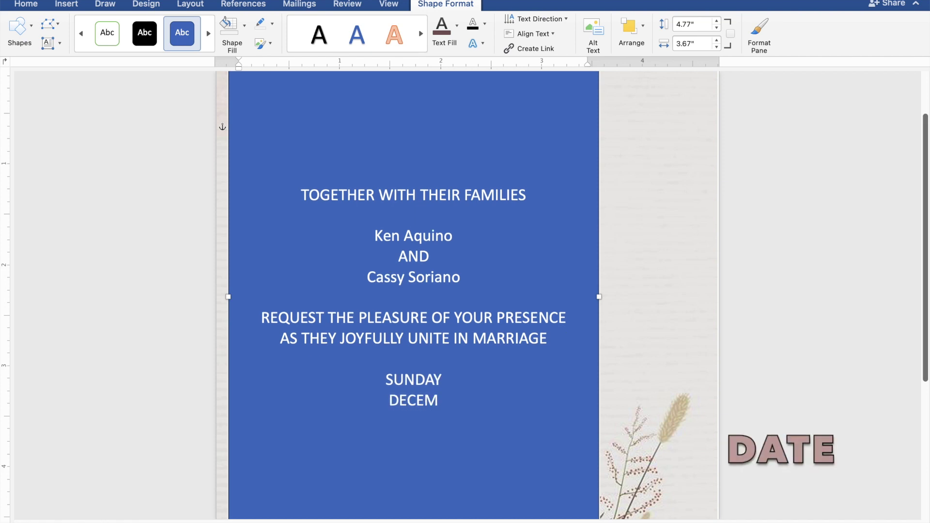
{"action": "type", "text": "BER "}
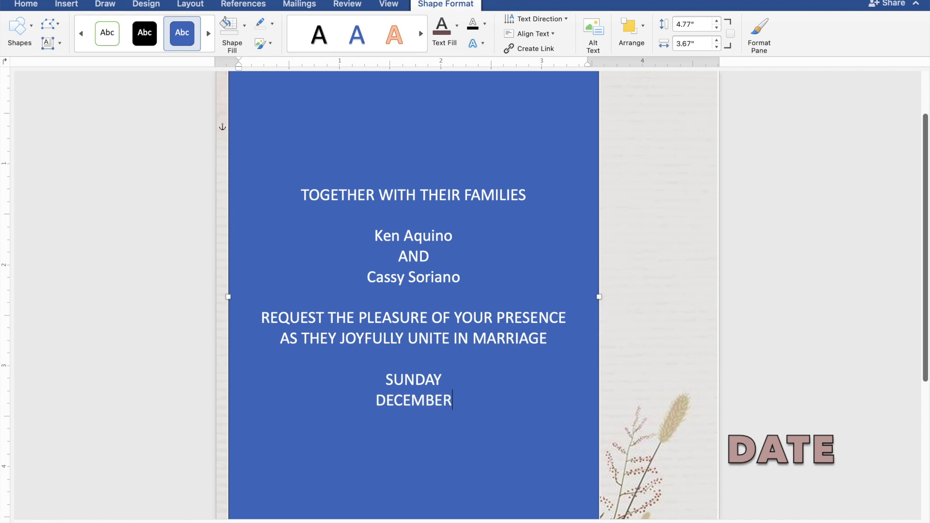
{"action": "type", "text": "31"}
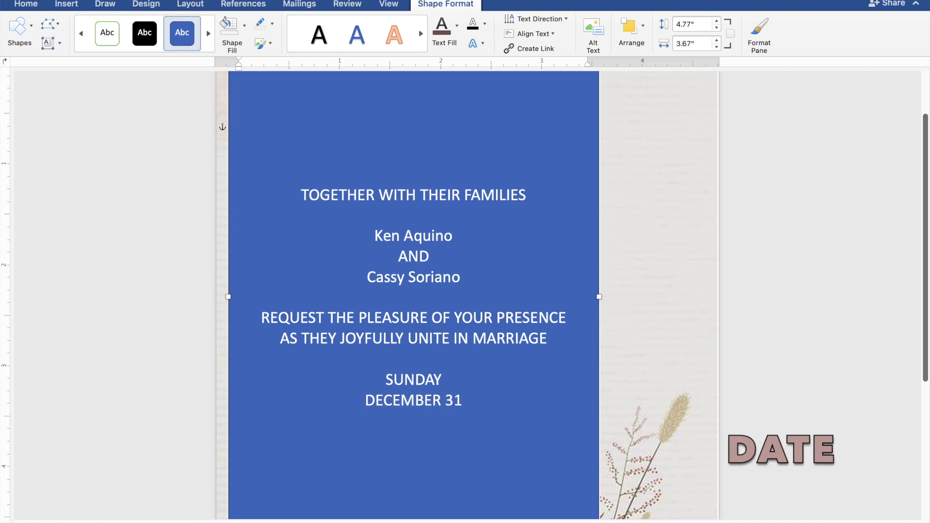
{"action": "type", "text": ", 2"}
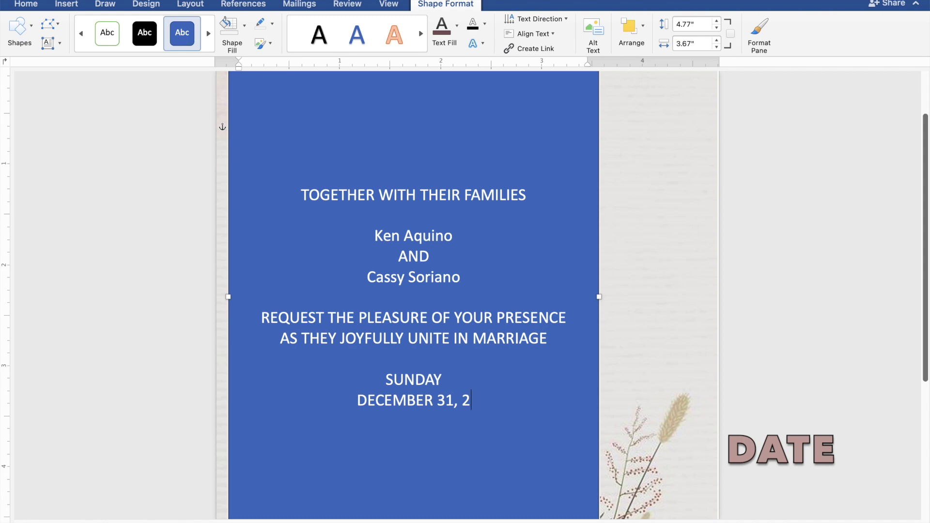
{"action": "type", "text": "023"}
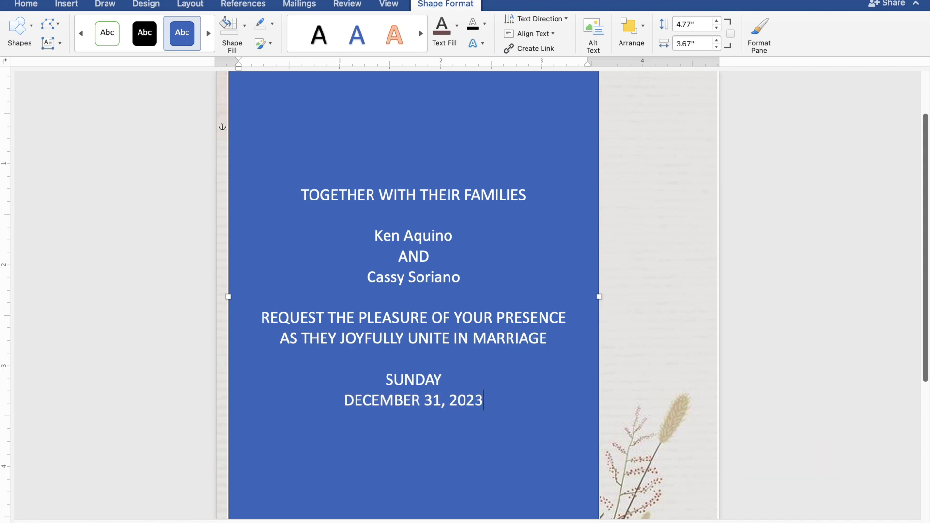
{"action": "key", "text": "Return"}
{"action": "type", "text": "1"}
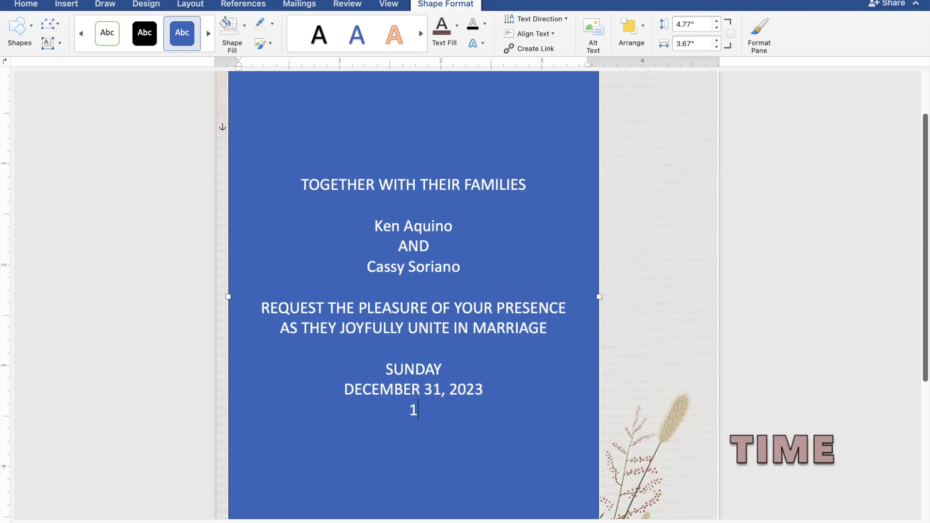
{"action": "type", "text": "0:00"}
{"action": "type", "text": "IN THE"}
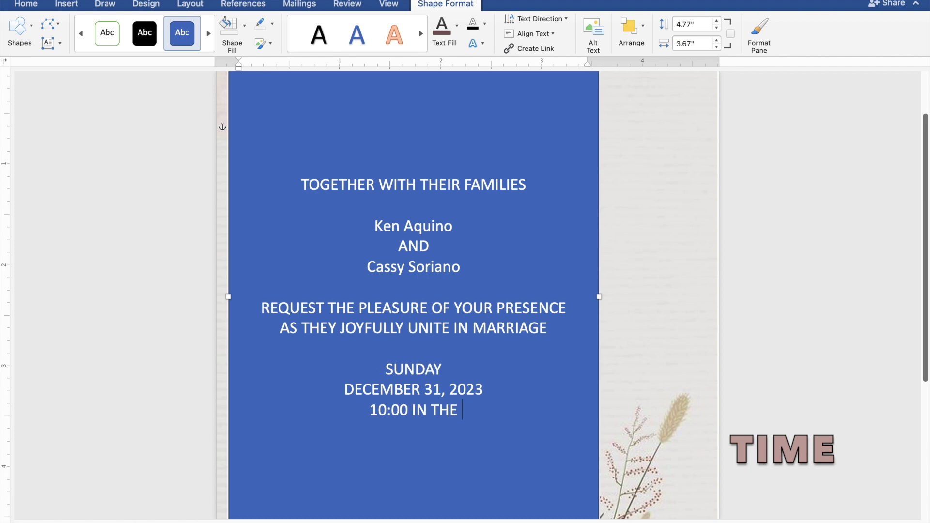
{"action": "type", "text": " MOR"}
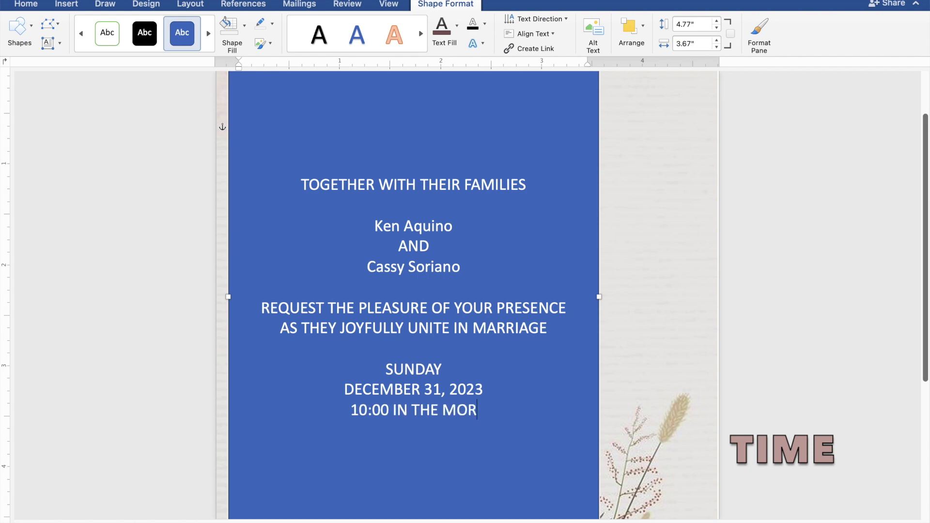
{"action": "type", "text": "NING"}
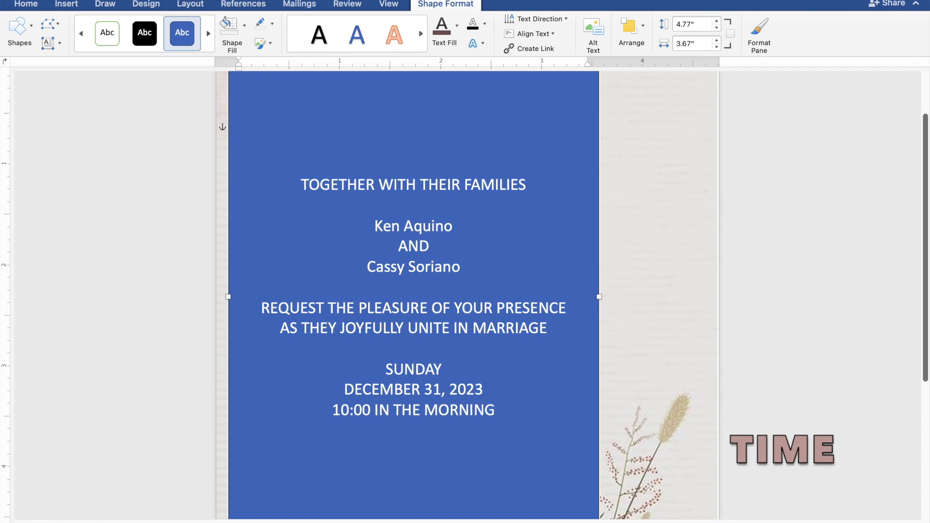
Add the venue lines ST. THOMAS AQUINAS PARISH CHURCH and MANGALDAN, PANGASINAN.
{"action": "key", "text": "Return"}
{"action": "type", "text": "ST."}
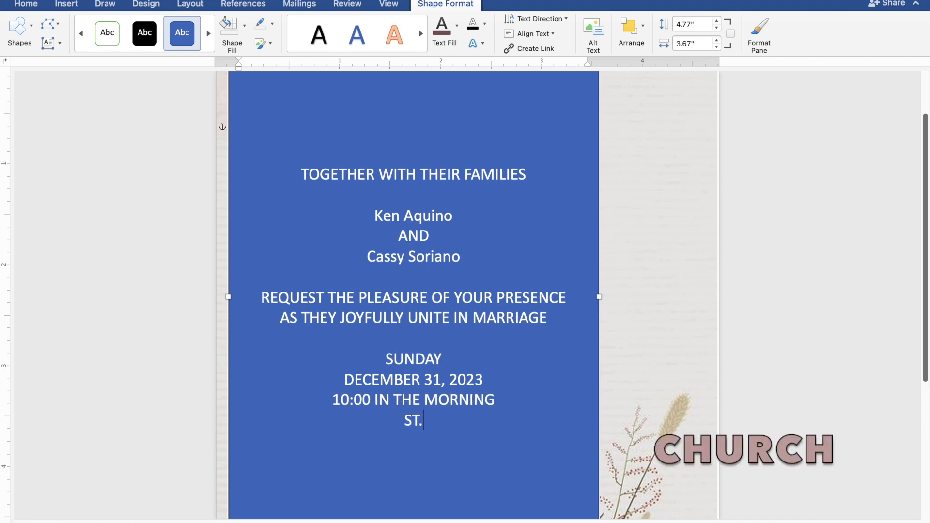
{"action": "type", "text": " THOMA"}
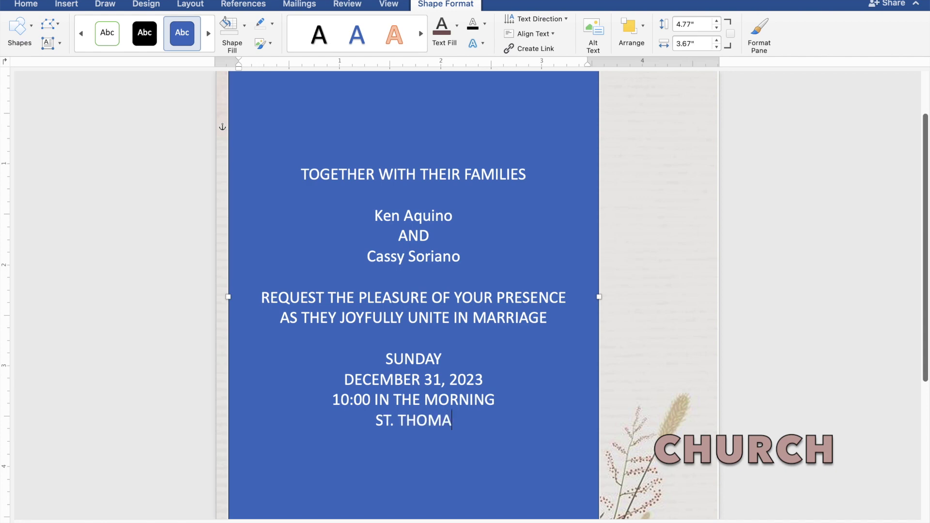
{"action": "type", "text": "S A"}
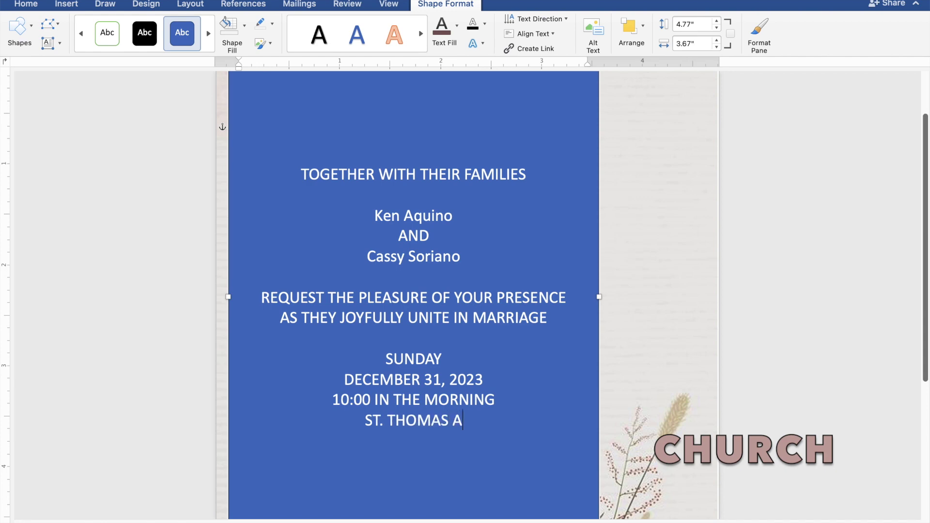
{"action": "type", "text": "QUINAS"}
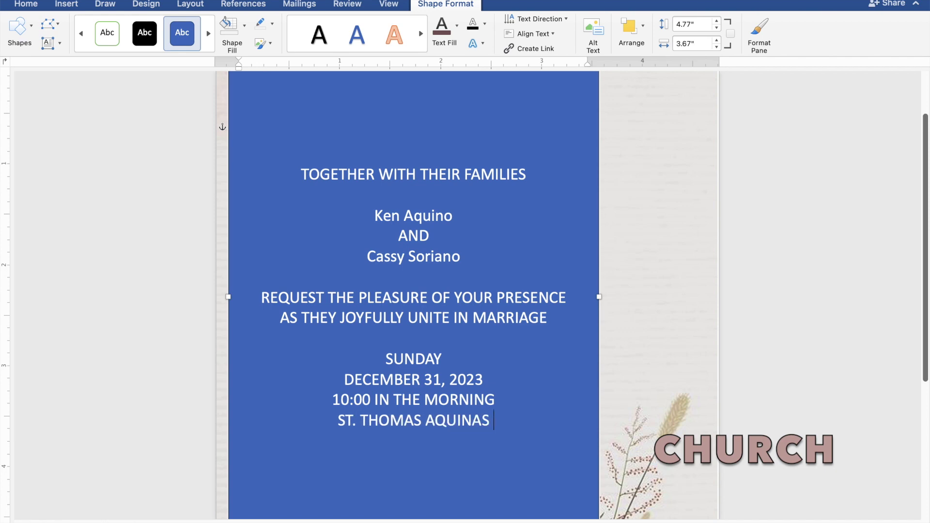
{"action": "type", "text": " PAR"}
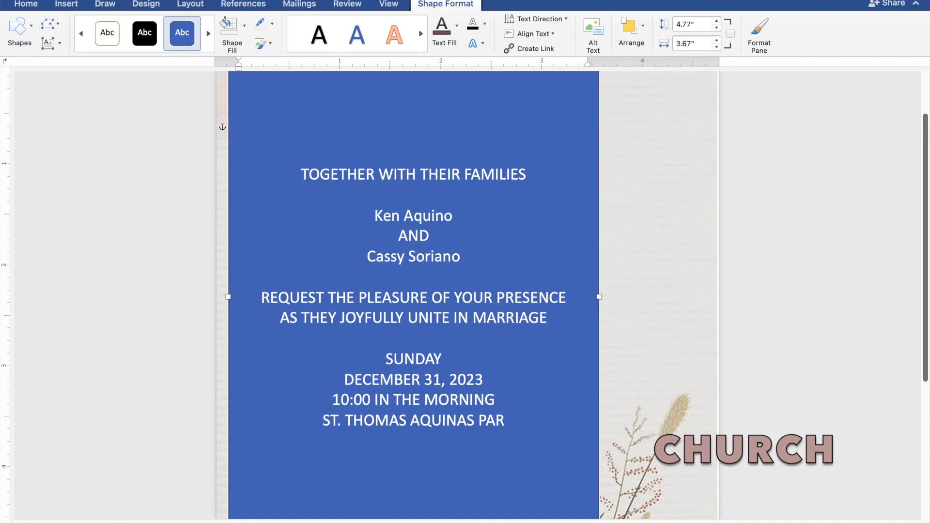
{"action": "type", "text": "ISH"}
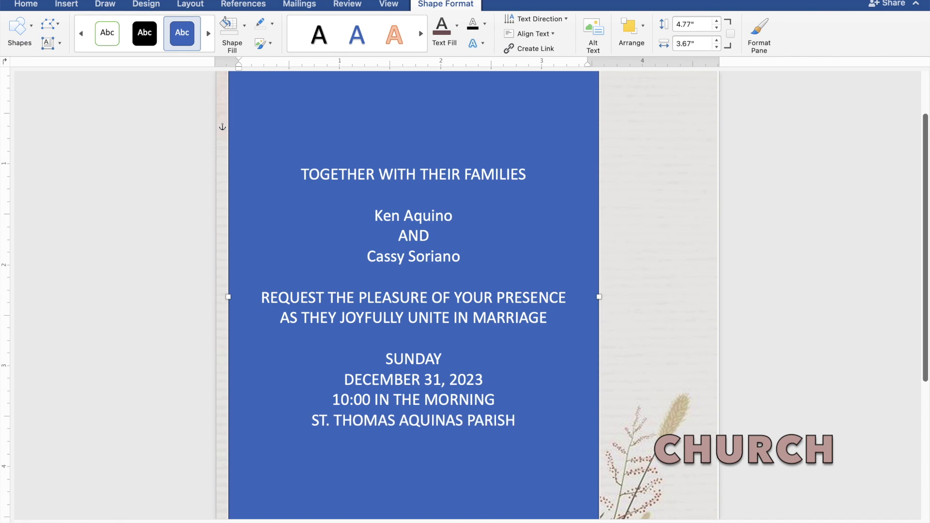
{"action": "type", "text": " CHURCH"}
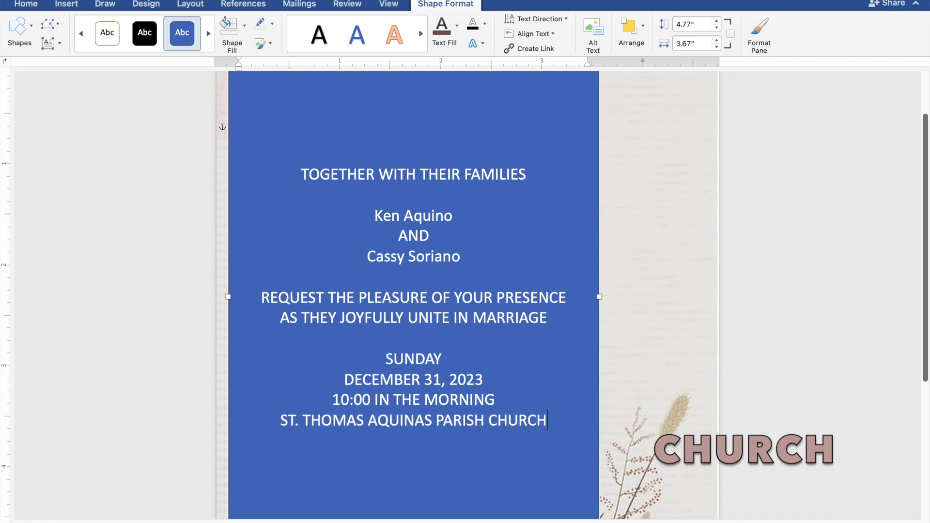
{"action": "key", "text": "Return"}
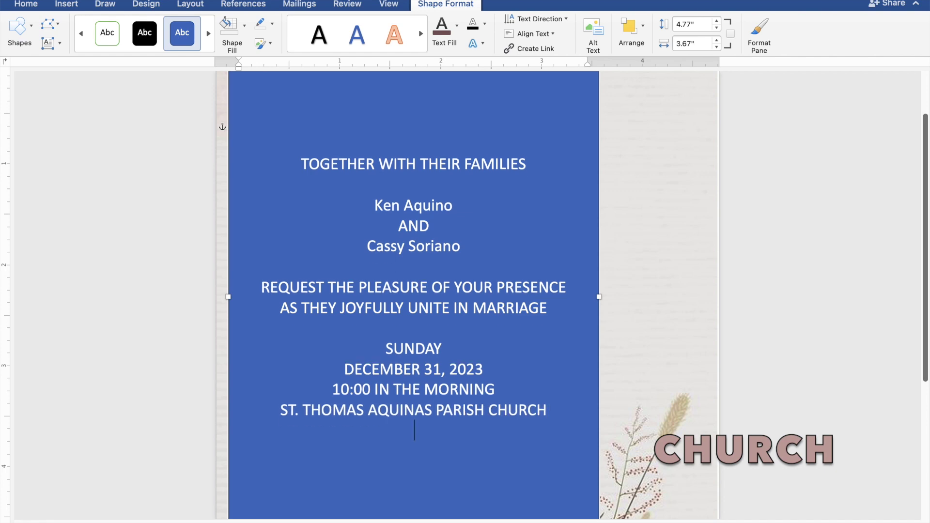
{"action": "type", "text": "MANGALDAN, PAN"}
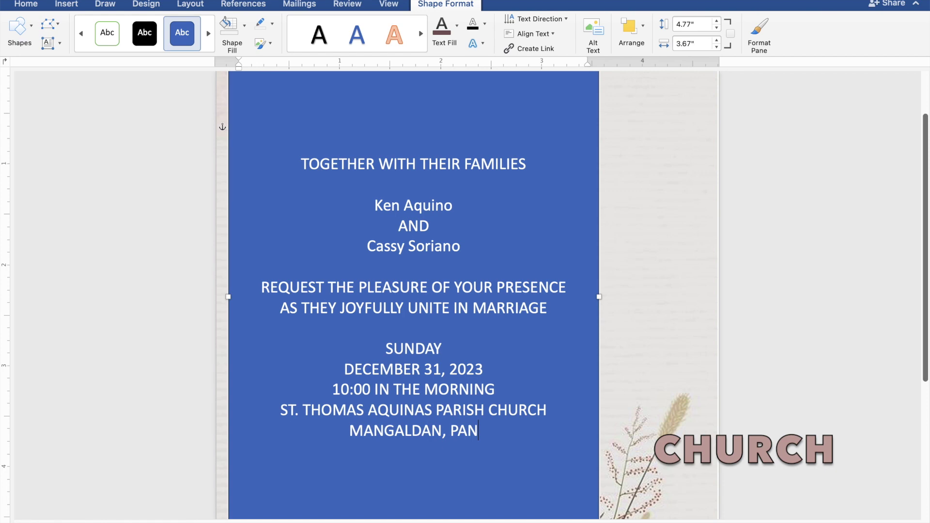
{"action": "type", "text": "GASI"}
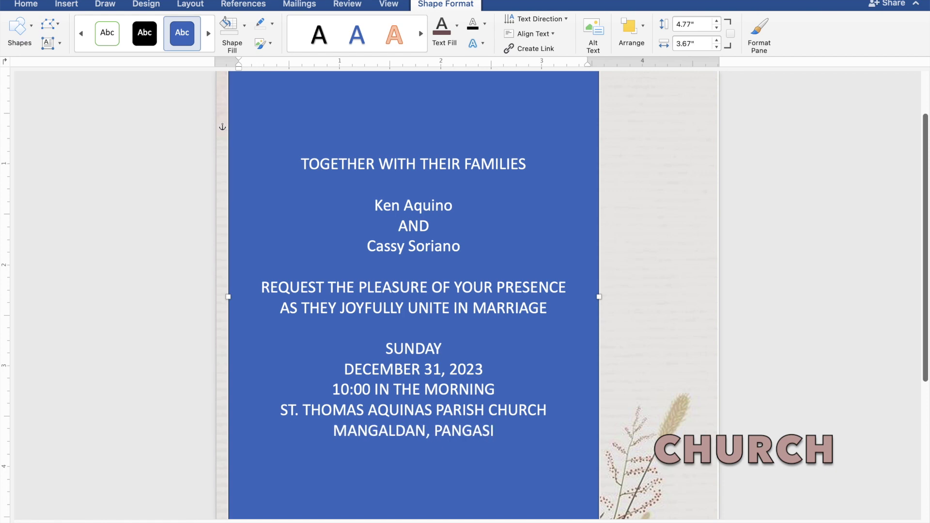
{"action": "type", "text": "NAN"}
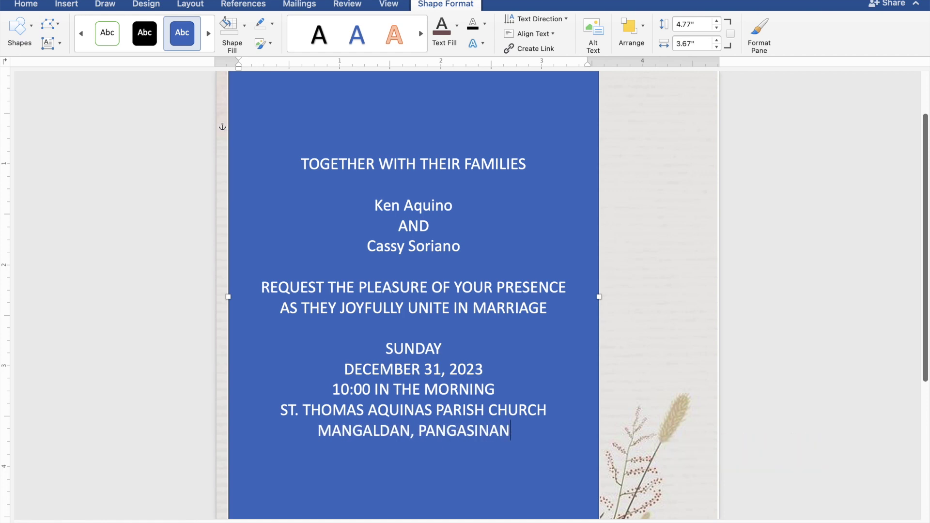
{"action": "key", "text": "Return"}
{"action": "key", "text": "Return"}
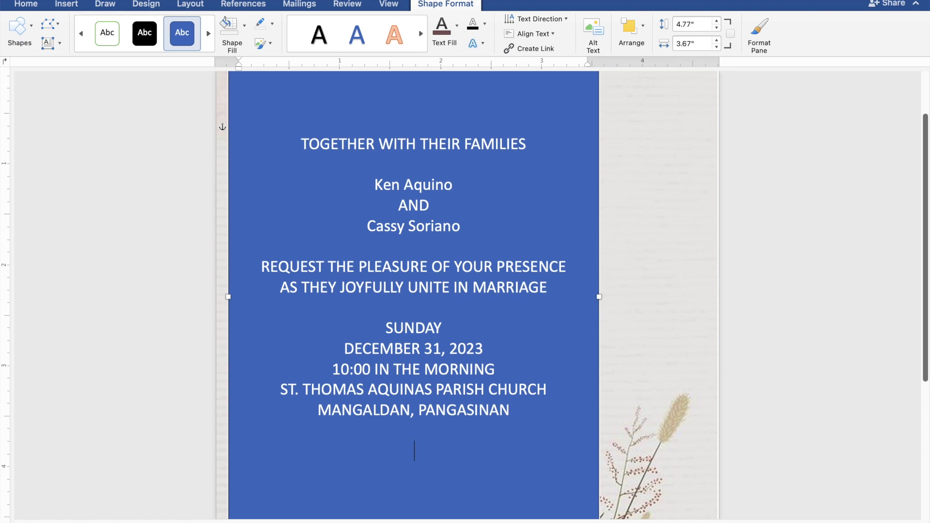
Type Reception to follow on the blank line below the venue.
{"action": "type", "text": "Reception"}
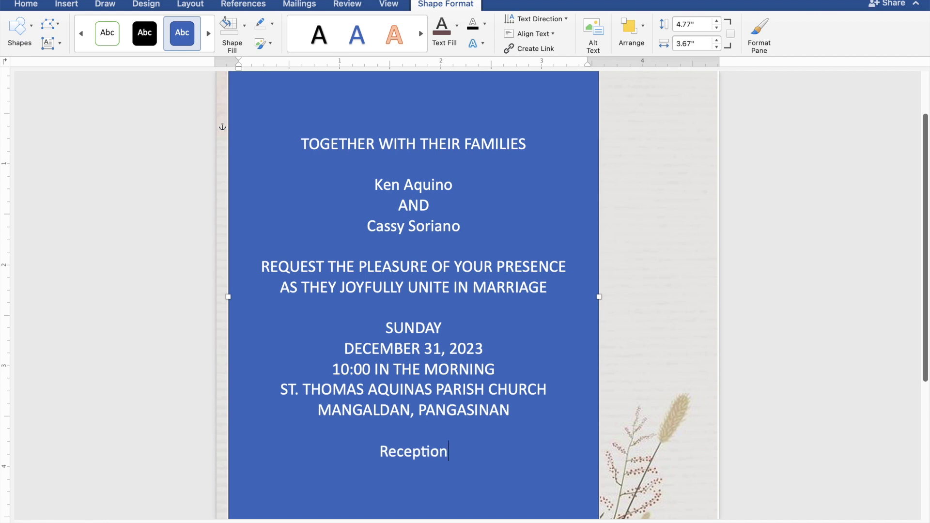
{"action": "type", "text": " to follow"}
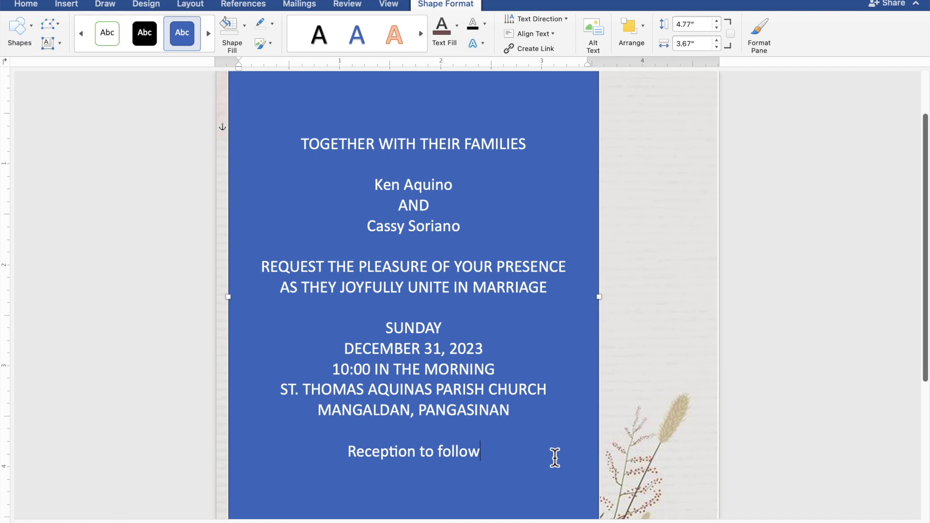
Set the invitation text box's Shape Fill to No Fill.
{"action": "left_click_drag", "start_coordinate": [495, 459], "coordinate": [304, 150]}
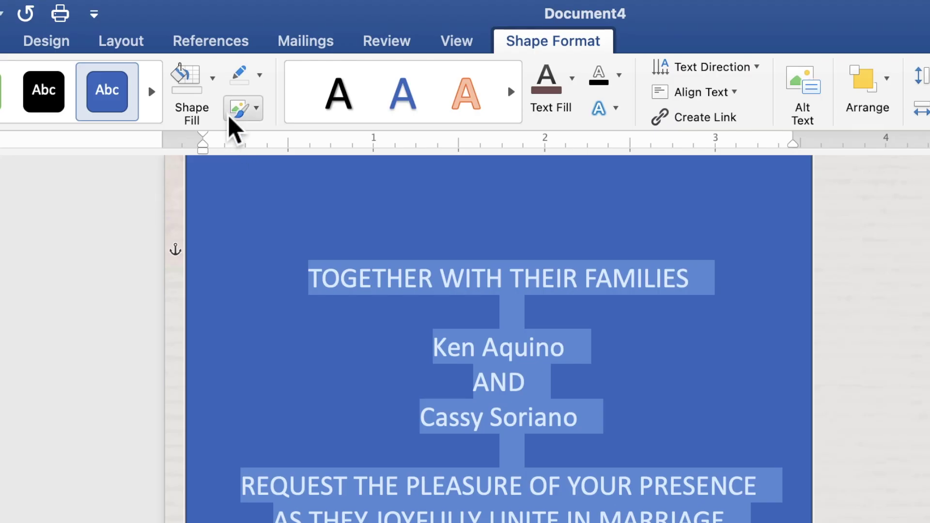
{"action": "left_click", "coordinate": [213, 92]}
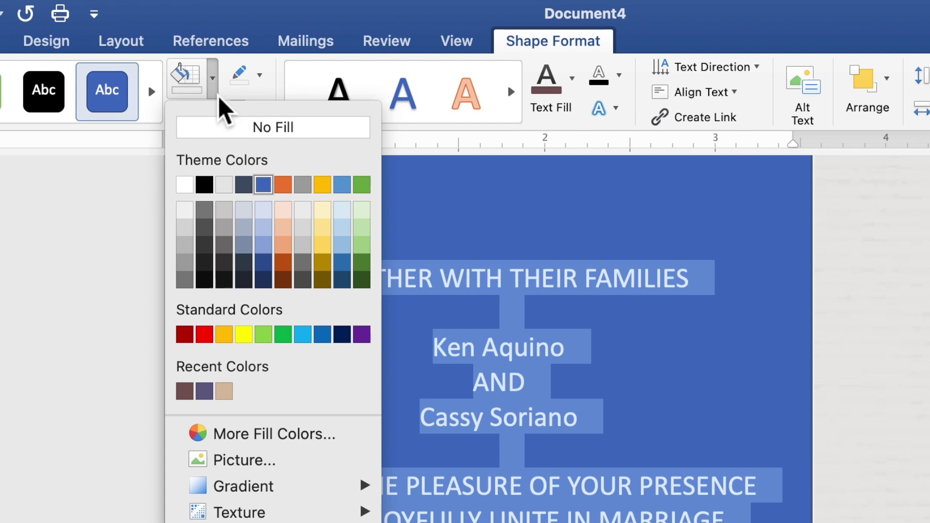
{"action": "left_click", "coordinate": [226, 138]}
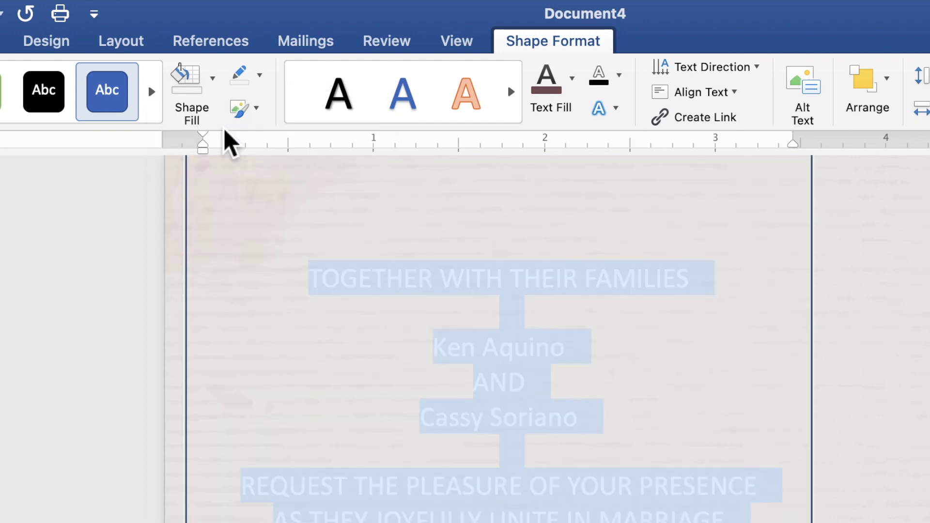
Give the text box no outline and colour all the invitation text the recent mauve.
{"action": "left_click", "coordinate": [259, 84]}
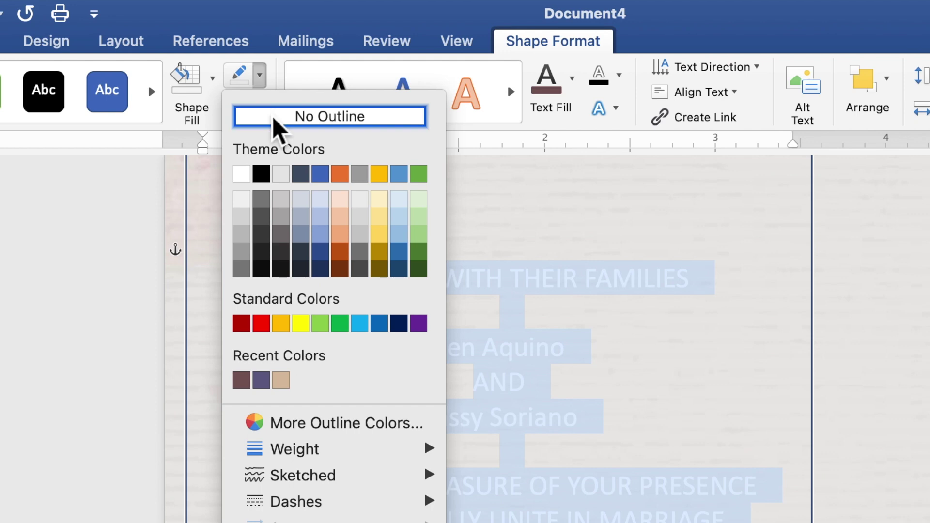
{"action": "left_click", "coordinate": [273, 117]}
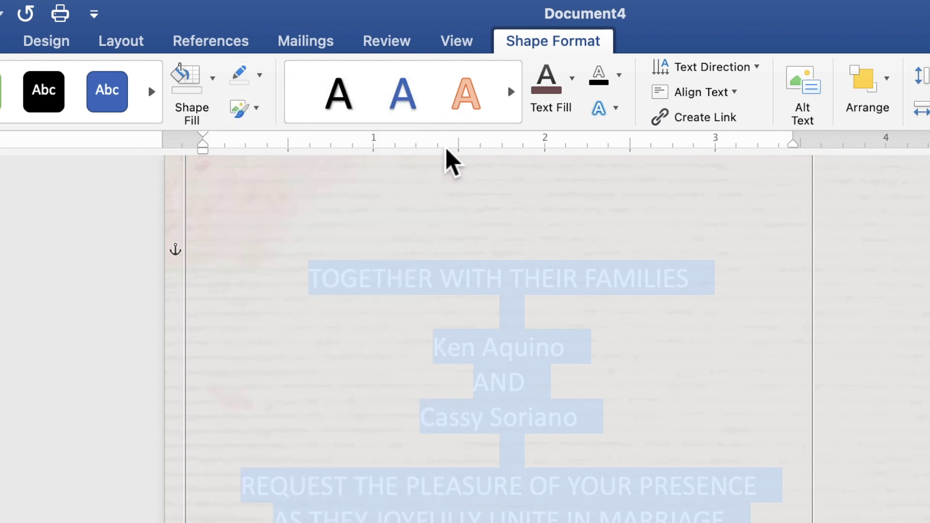
{"action": "left_click", "coordinate": [576, 95]}
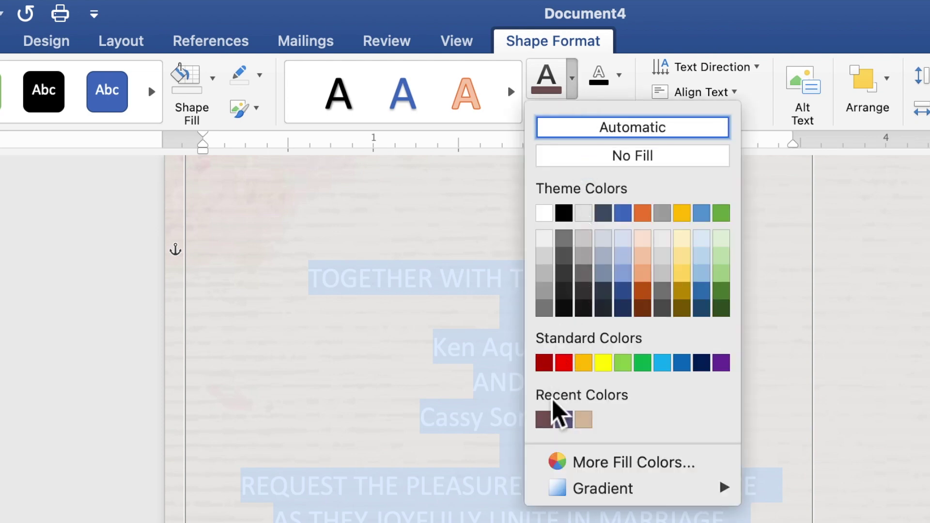
{"action": "left_click", "coordinate": [552, 424]}
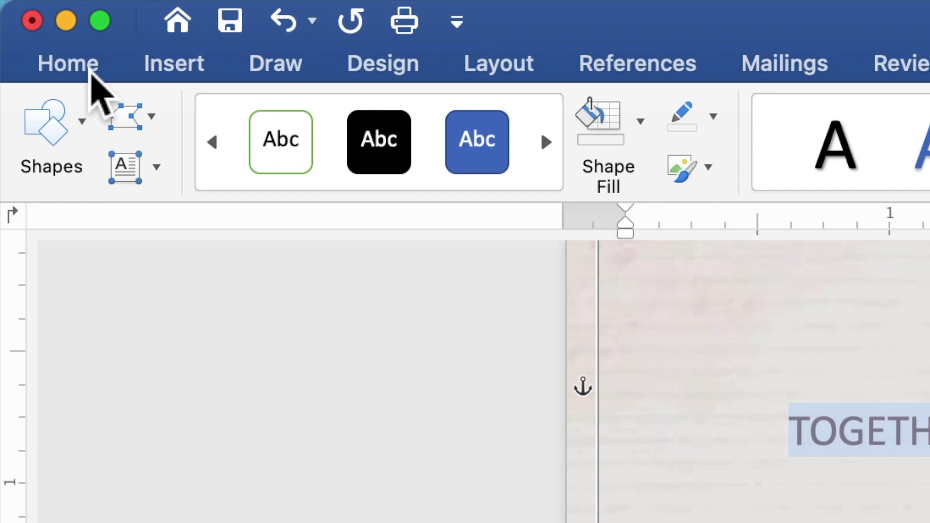
Change the whole invitation's mauve text to Times New Roman at 10 pt.
{"action": "left_click", "coordinate": [91, 72]}
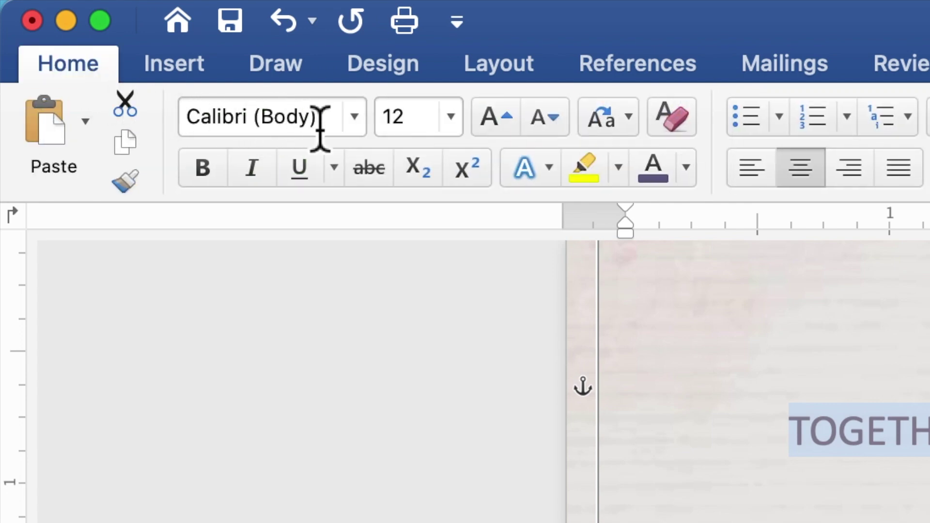
{"action": "left_click", "coordinate": [355, 119]}
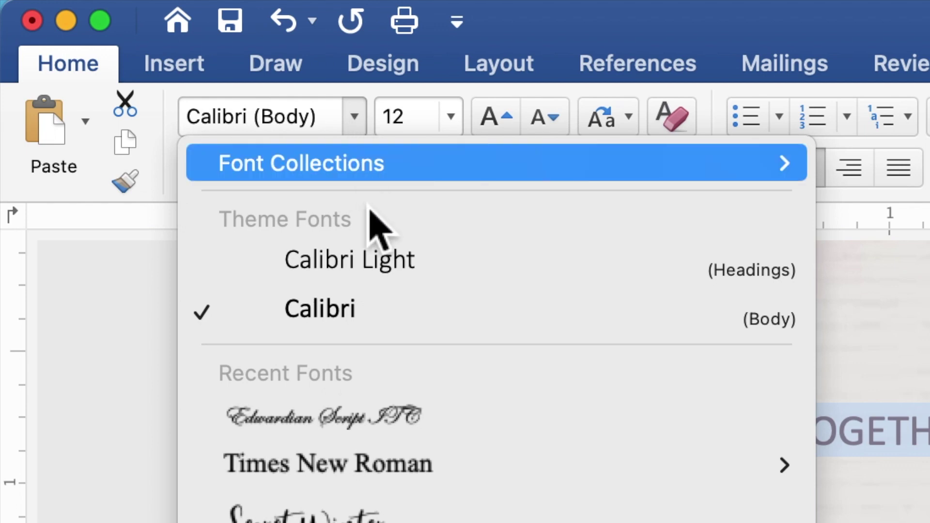
{"action": "left_click", "coordinate": [377, 465]}
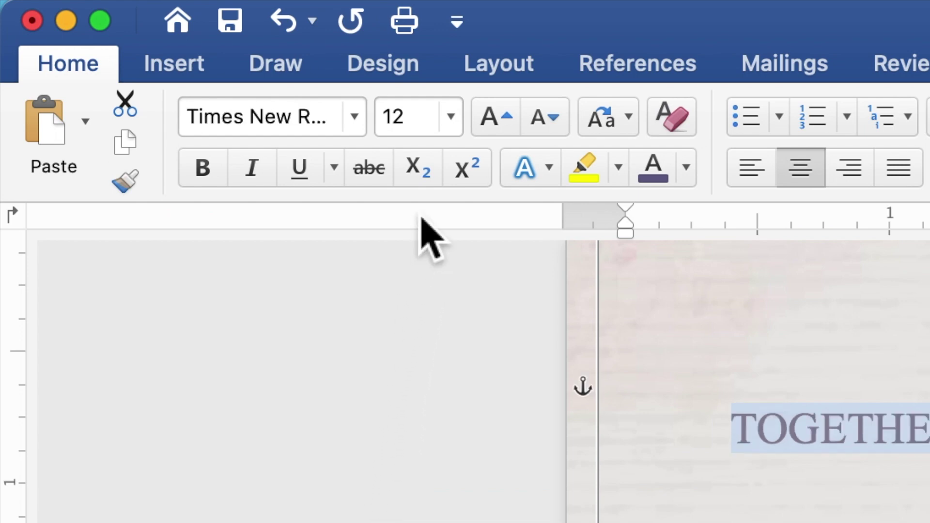
{"action": "left_click", "coordinate": [384, 120]}
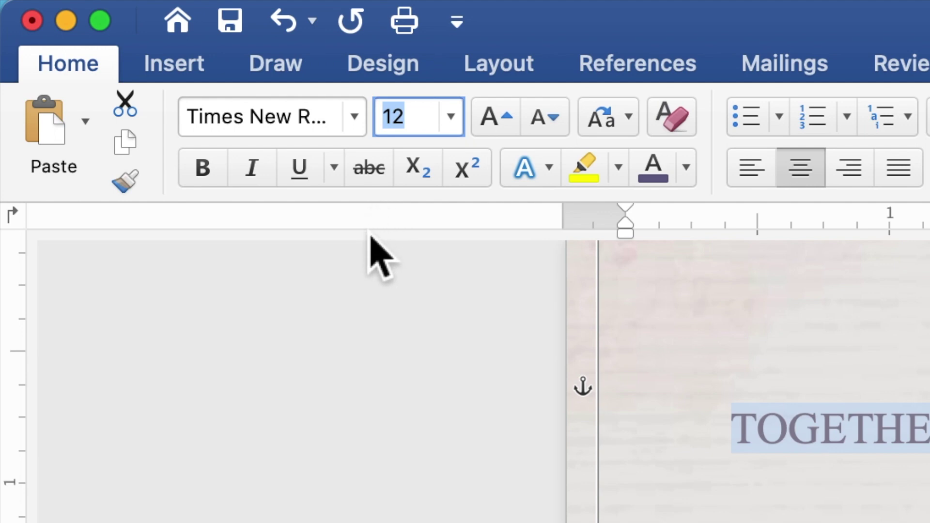
{"action": "type", "text": "10"}
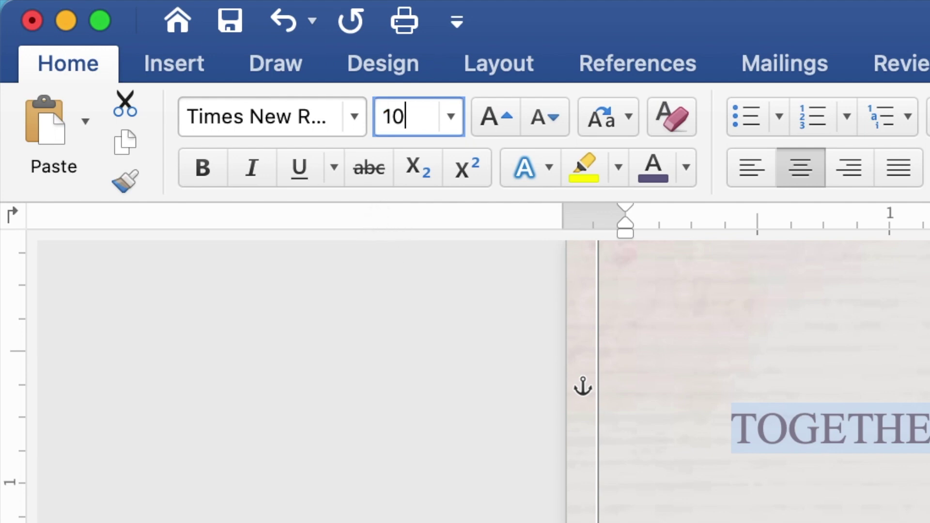
{"action": "key", "text": "Return"}
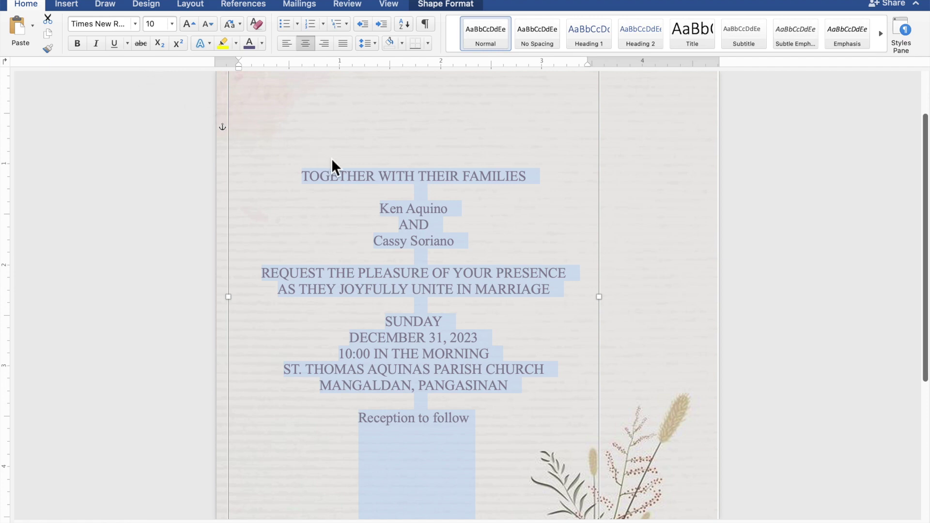
{"action": "left_click", "coordinate": [454, 214]}
{"action": "left_click_drag", "start_coordinate": [446, 212], "coordinate": [383, 210]}
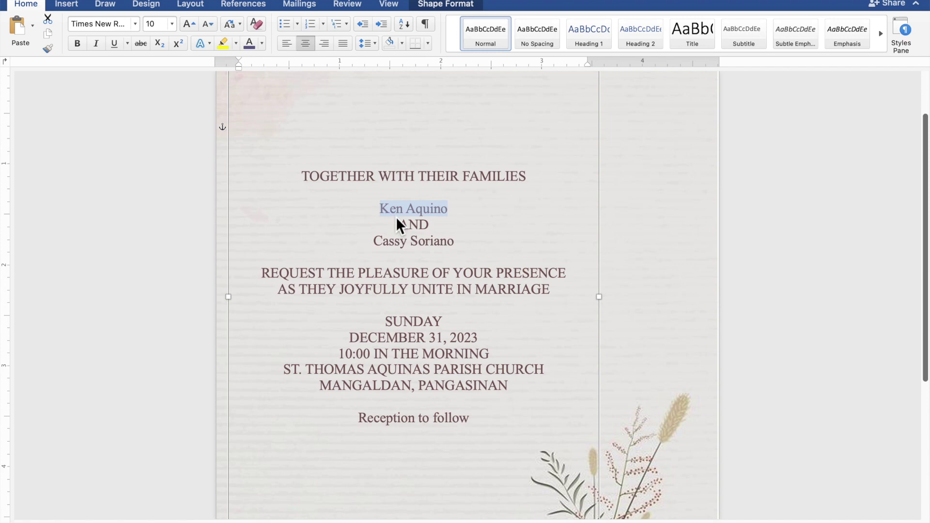
{"action": "left_click_drag", "start_coordinate": [459, 244], "coordinate": [388, 243]}
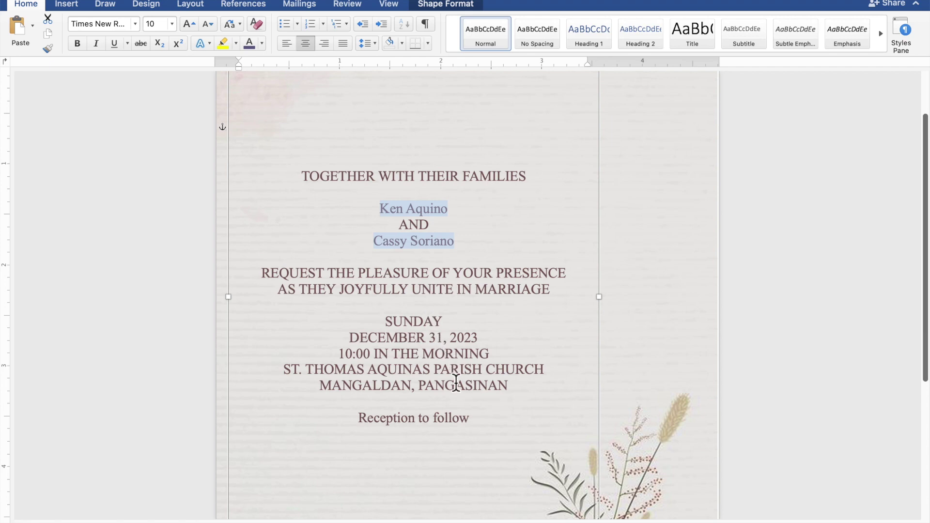
{"action": "left_click_drag", "start_coordinate": [472, 420], "coordinate": [390, 422]}
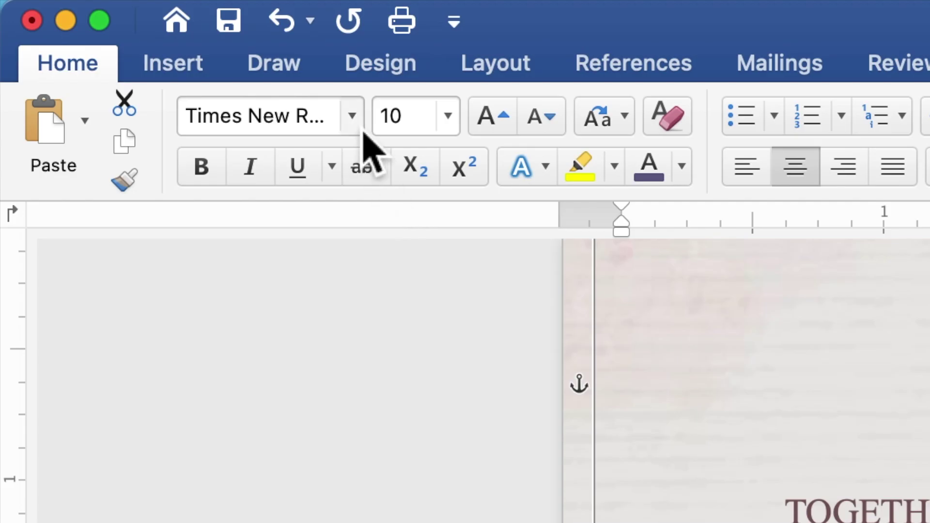
{"action": "left_click", "coordinate": [361, 125]}
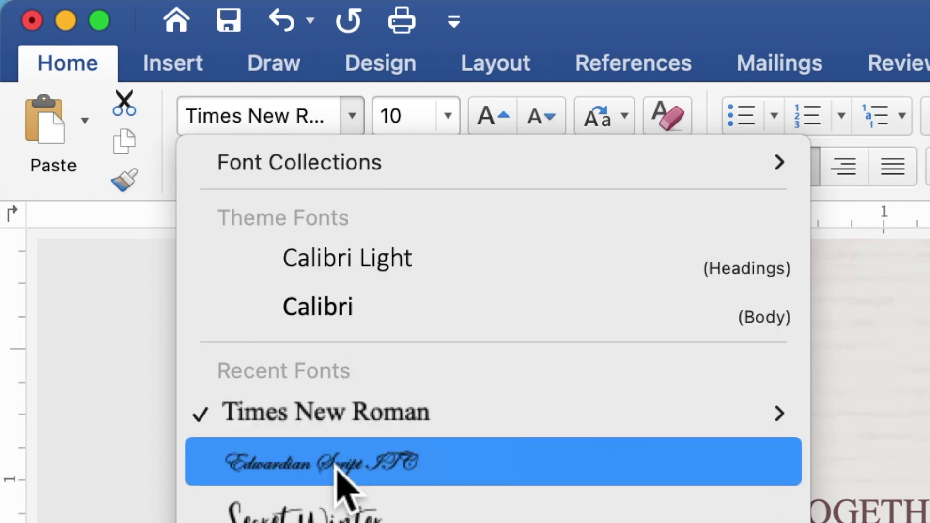
{"action": "left_click", "coordinate": [345, 490]}
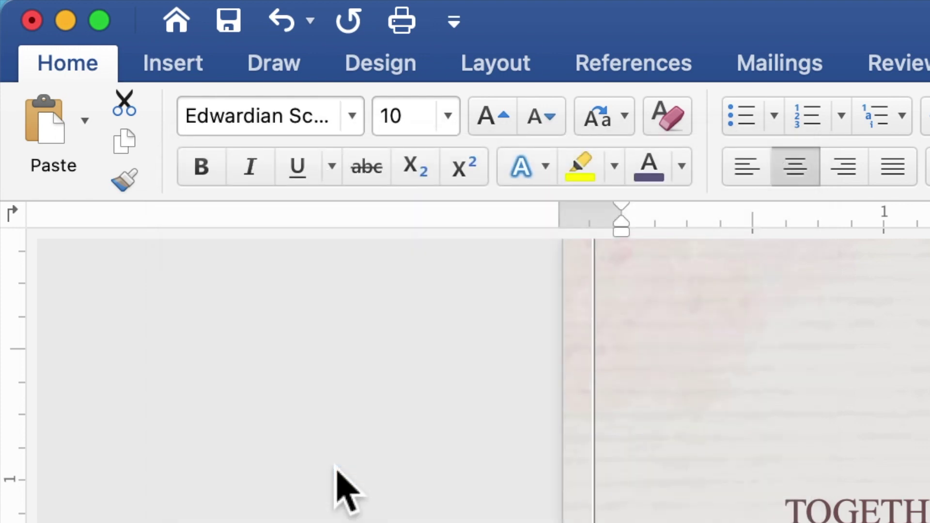
{"action": "left_click", "coordinate": [420, 121]}
{"action": "left_click_drag", "start_coordinate": [419, 120], "coordinate": [385, 128]}
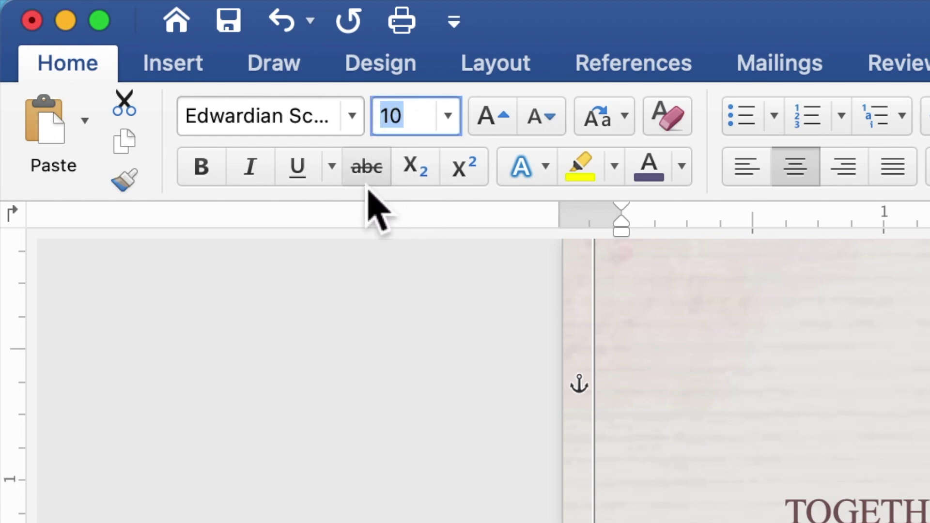
{"action": "type", "text": "2"}
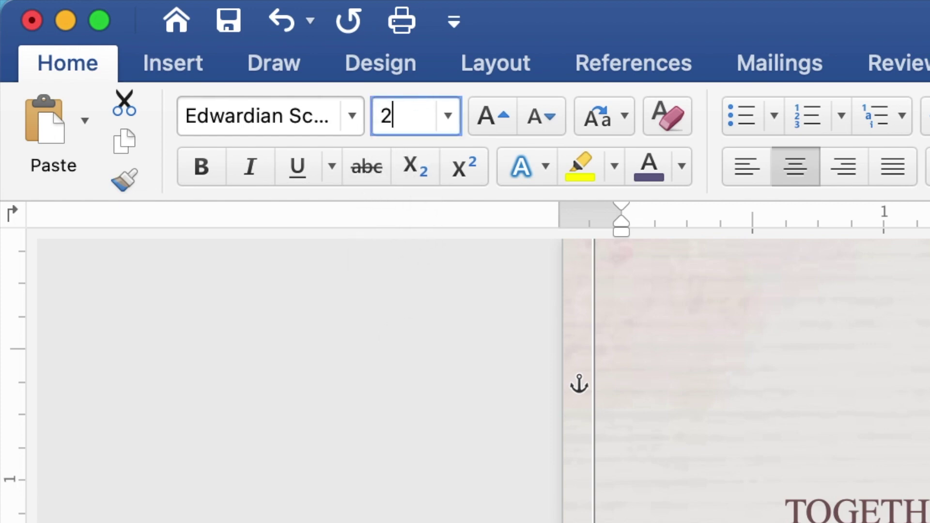
{"action": "type", "text": "0"}
{"action": "key", "text": "Return"}
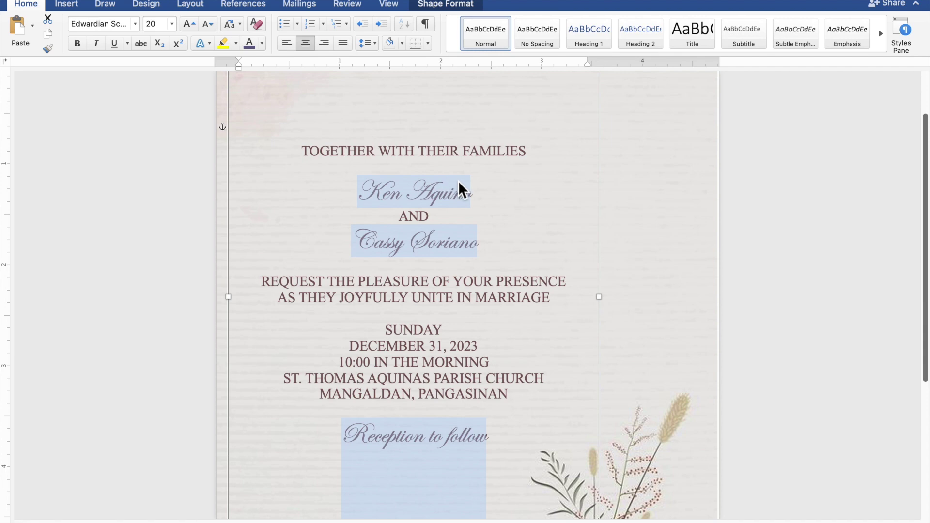
{"action": "left_click", "coordinate": [478, 196]}
{"action": "left_click_drag", "start_coordinate": [479, 195], "coordinate": [381, 196]}
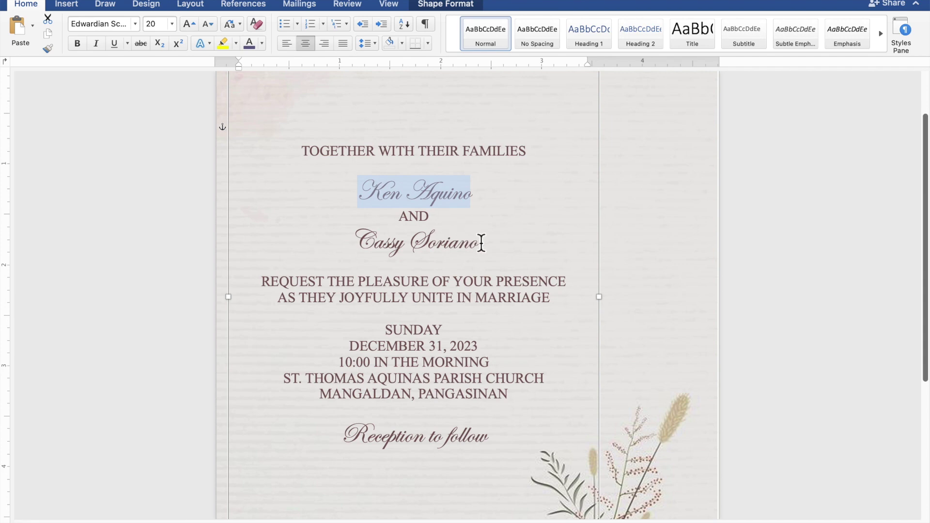
{"action": "left_click_drag", "start_coordinate": [483, 244], "coordinate": [382, 249]}
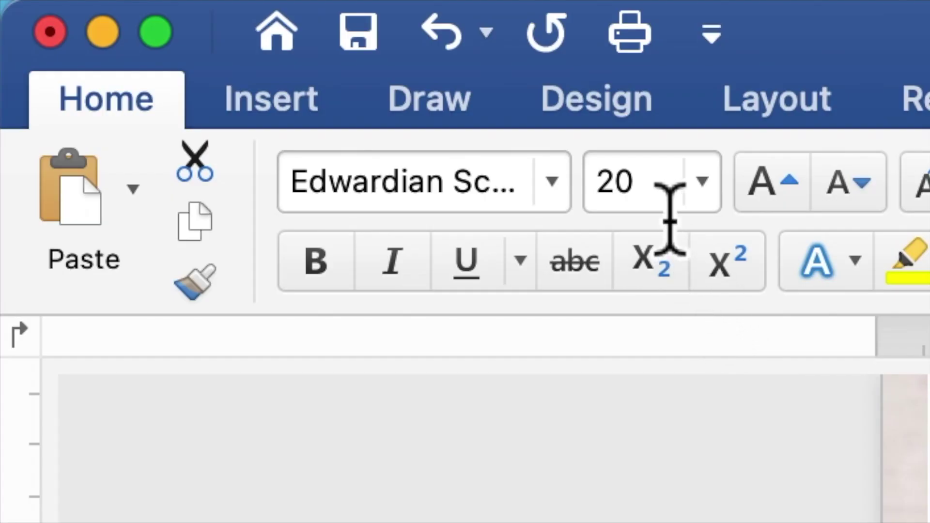
{"action": "left_click_drag", "start_coordinate": [162, 29], "coordinate": [153, 30]}
{"action": "left_click_drag", "start_coordinate": [618, 209], "coordinate": [602, 202]}
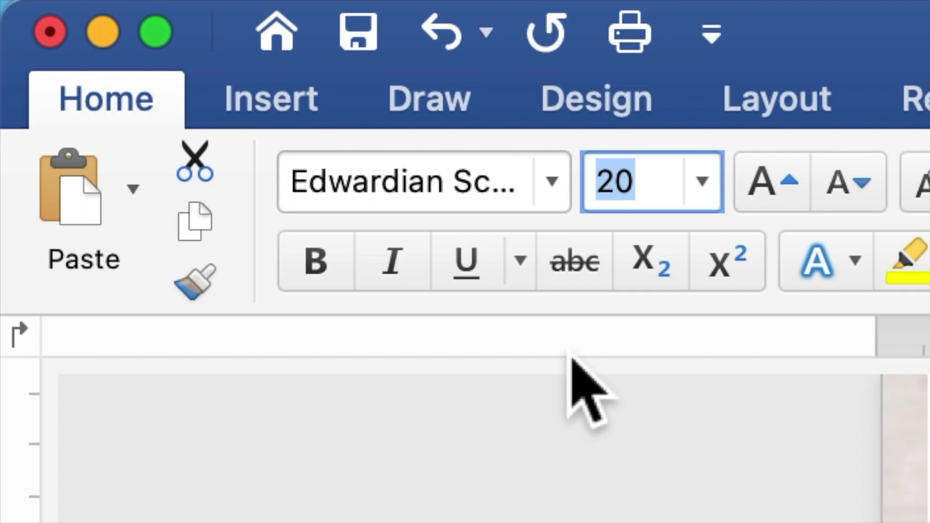
{"action": "type", "text": "40"}
{"action": "key", "text": "Return"}
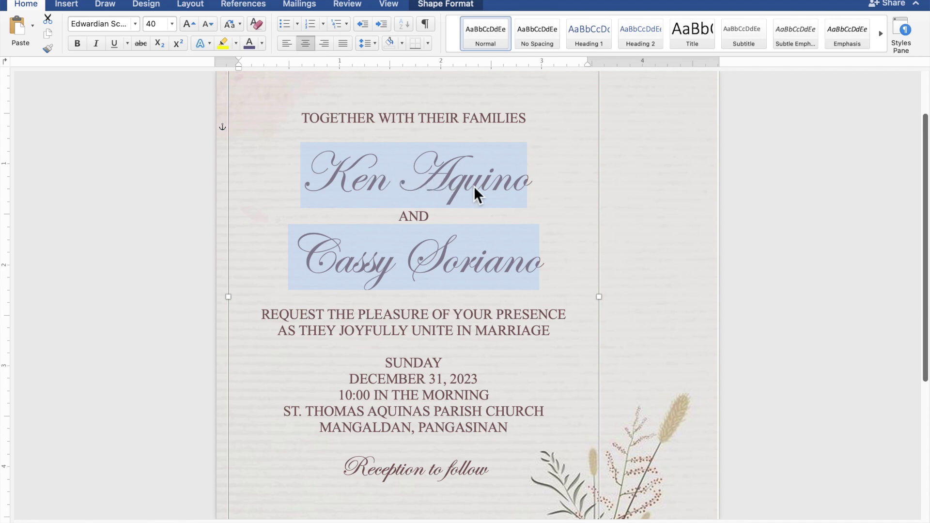
Insert blank lines below the heading, above REQUEST, above SUNDAY and before 'Reception to follow'.
{"action": "scroll", "coordinate": [475, 187], "scroll_direction": "down", "scroll_amount": 1}
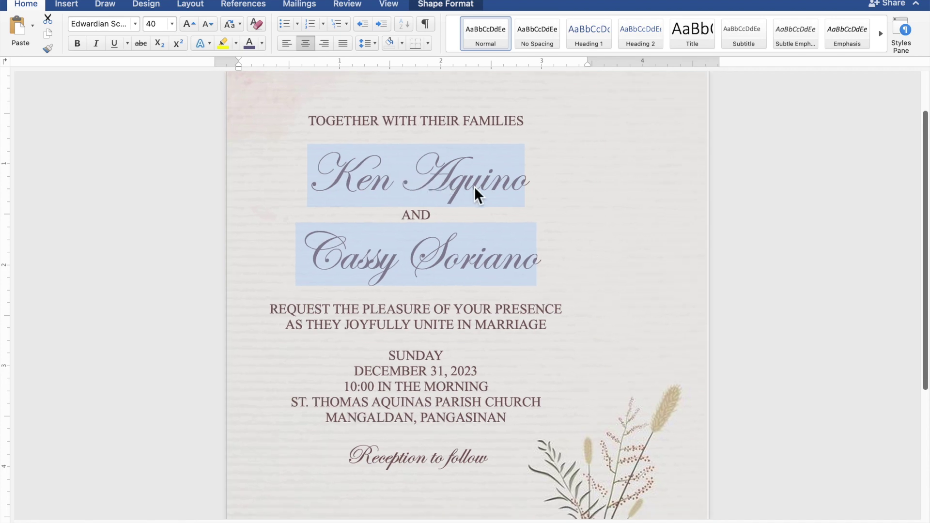
{"action": "scroll", "coordinate": [477, 194], "scroll_direction": "down", "scroll_amount": 5}
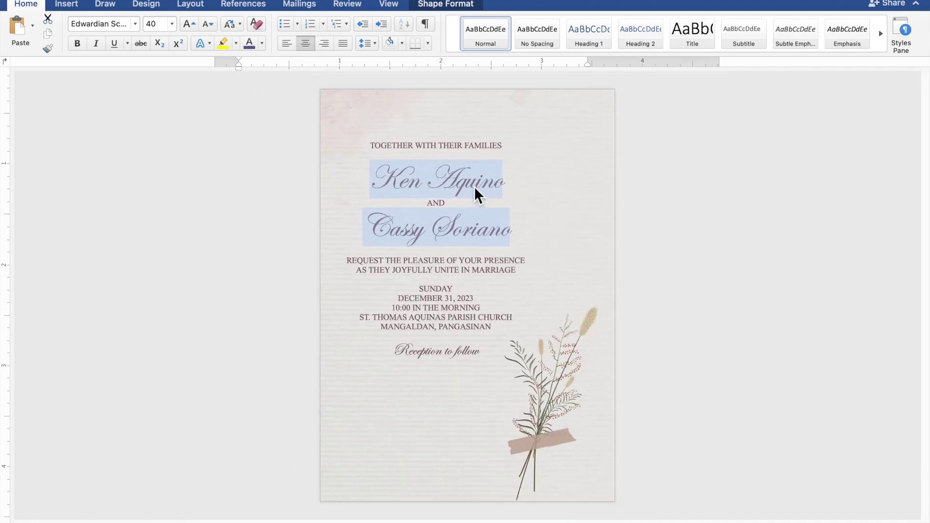
{"action": "scroll", "coordinate": [478, 193], "scroll_direction": "up", "scroll_amount": 2}
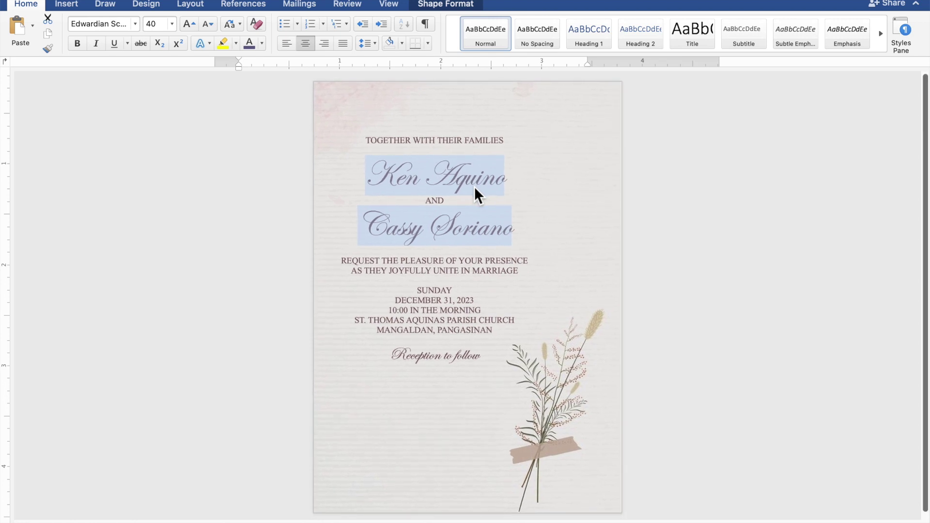
{"action": "left_click", "coordinate": [458, 151]}
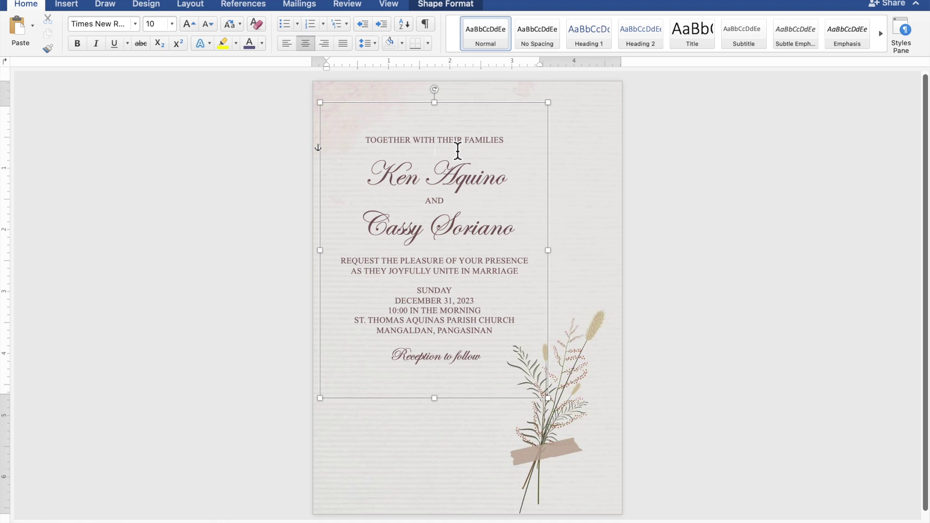
{"action": "key", "text": "Return"}
{"action": "key", "text": "Return"}
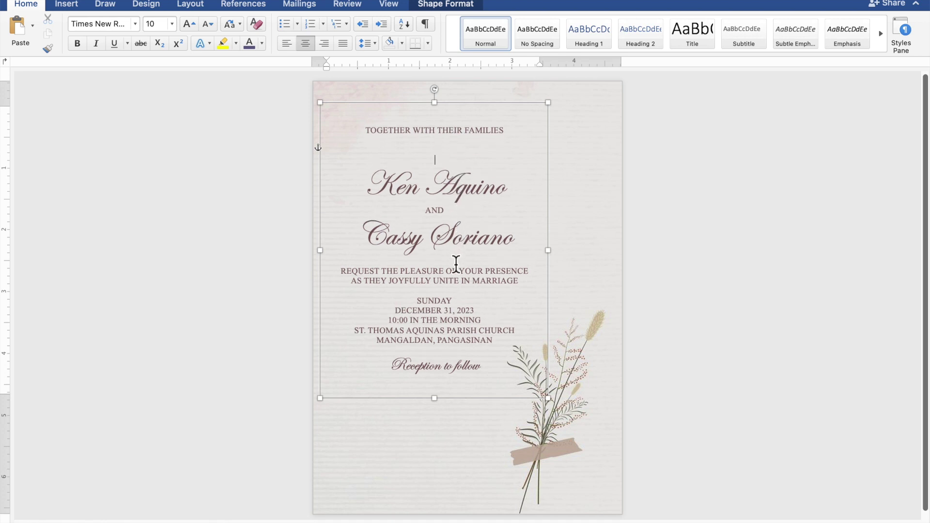
{"action": "key", "text": "Return"}
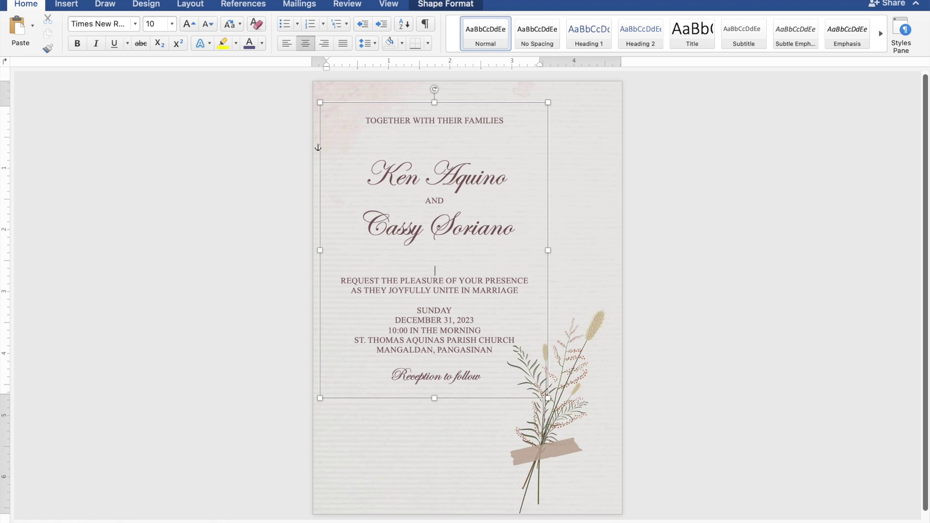
{"action": "key", "text": "Return"}
{"action": "key", "text": "Return"}
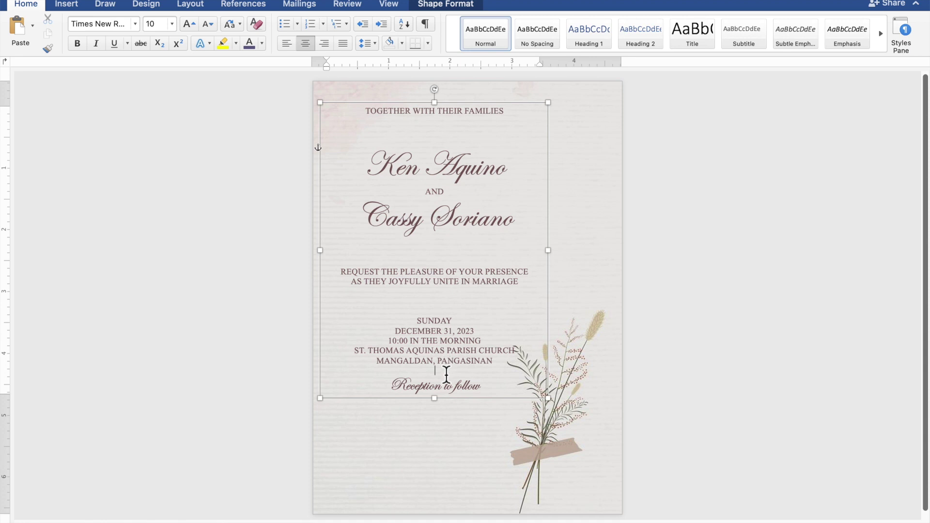
{"action": "key", "text": "Return"}
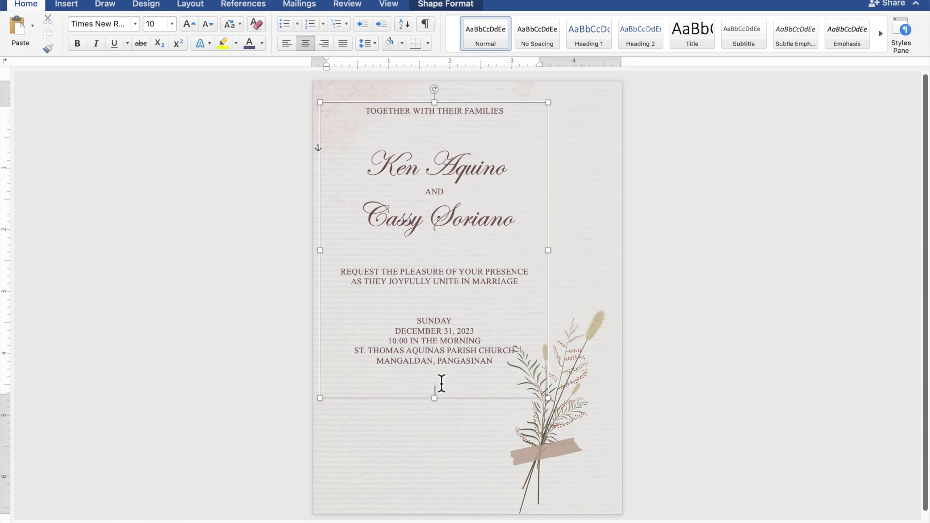
Extend the text box down to show 'Reception to follow', then nudge it slightly left and down.
{"action": "left_click_drag", "start_coordinate": [443, 409], "coordinate": [443, 461]}
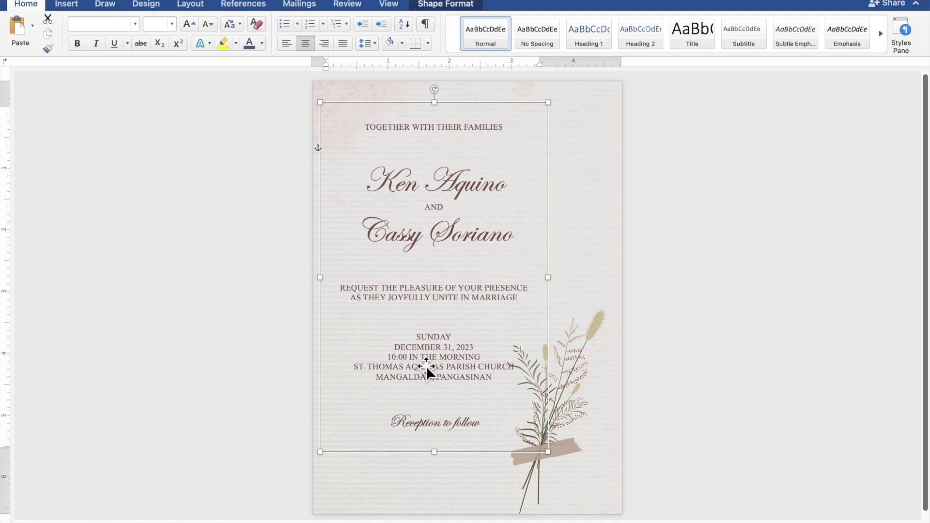
{"action": "left_click_drag", "start_coordinate": [426, 365], "coordinate": [416, 365]}
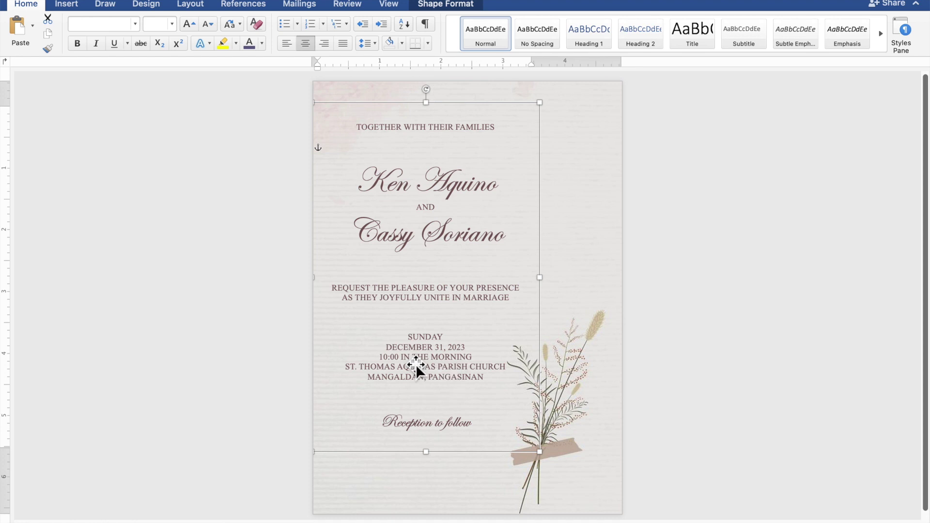
{"action": "key", "text": "Down"}
{"action": "key", "text": "Down"}
{"action": "key", "text": "Down"}
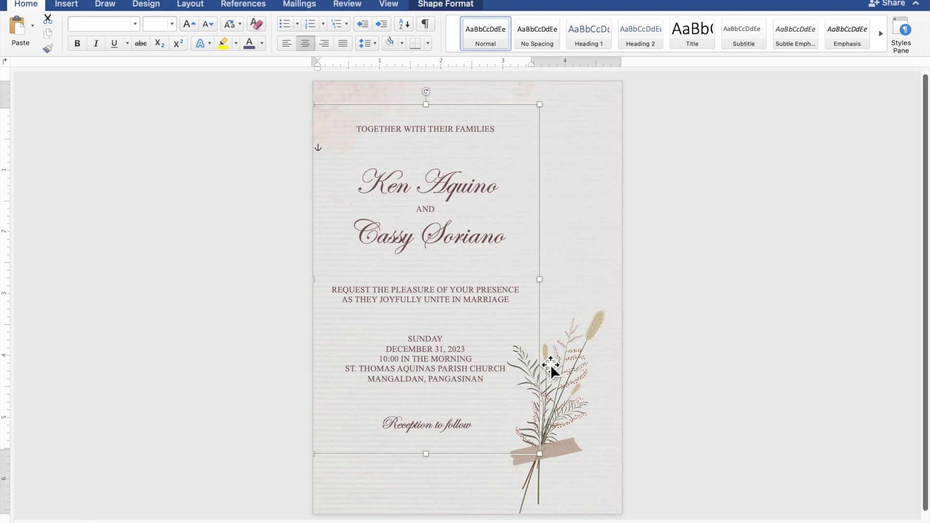
{"action": "left_click", "coordinate": [772, 344]}
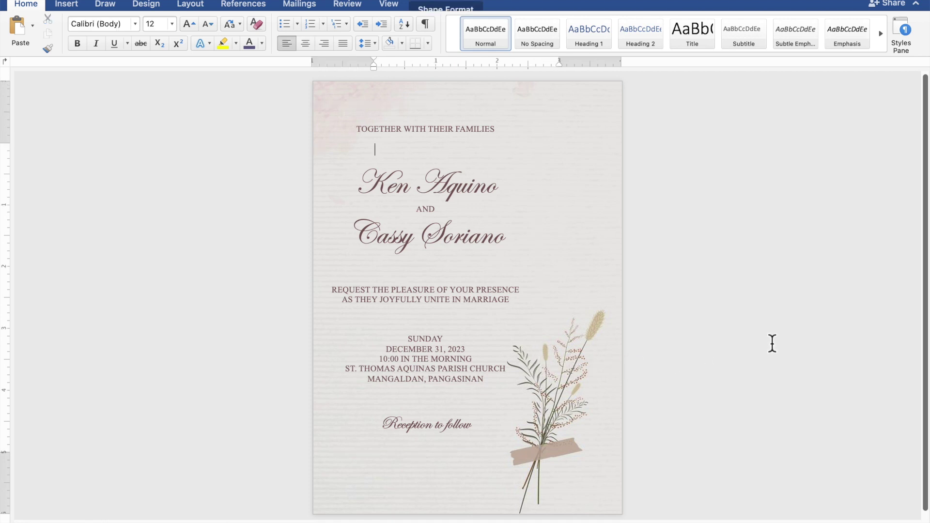